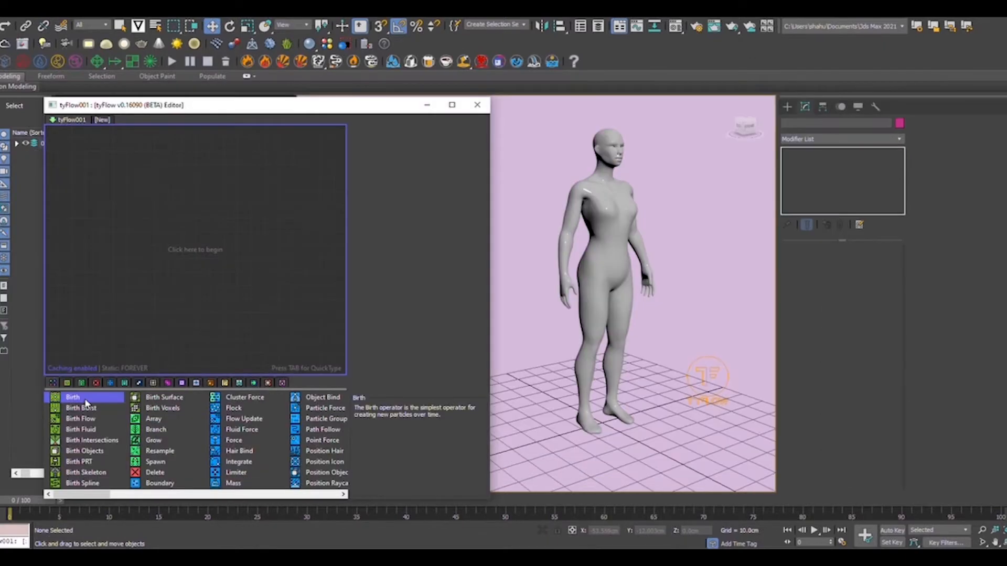
Start a Birth event emitting 10000 particles with the end frame set to 0.
left_click_drag(86, 402, 118, 198)
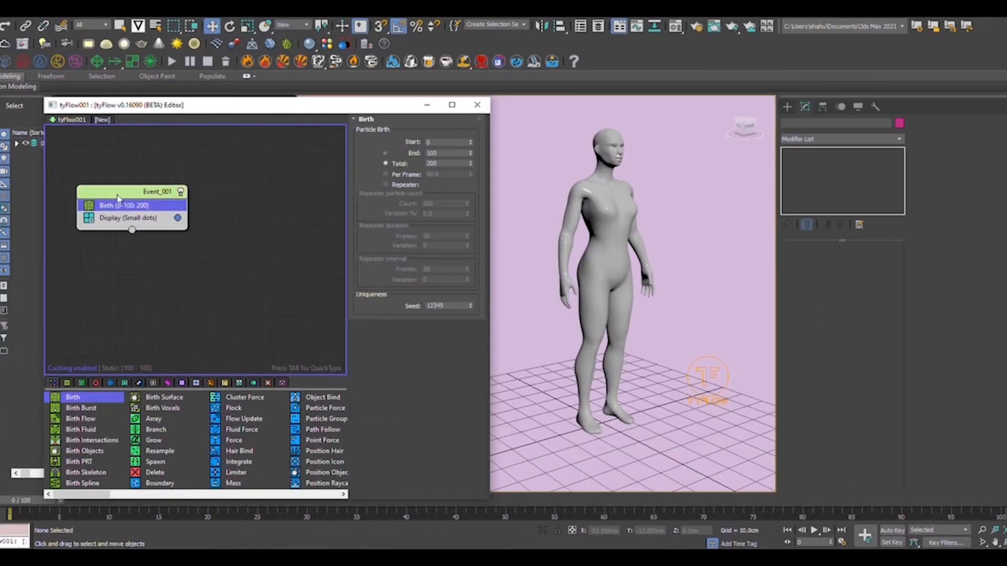
double_click(443, 164)
left_click(303, 240)
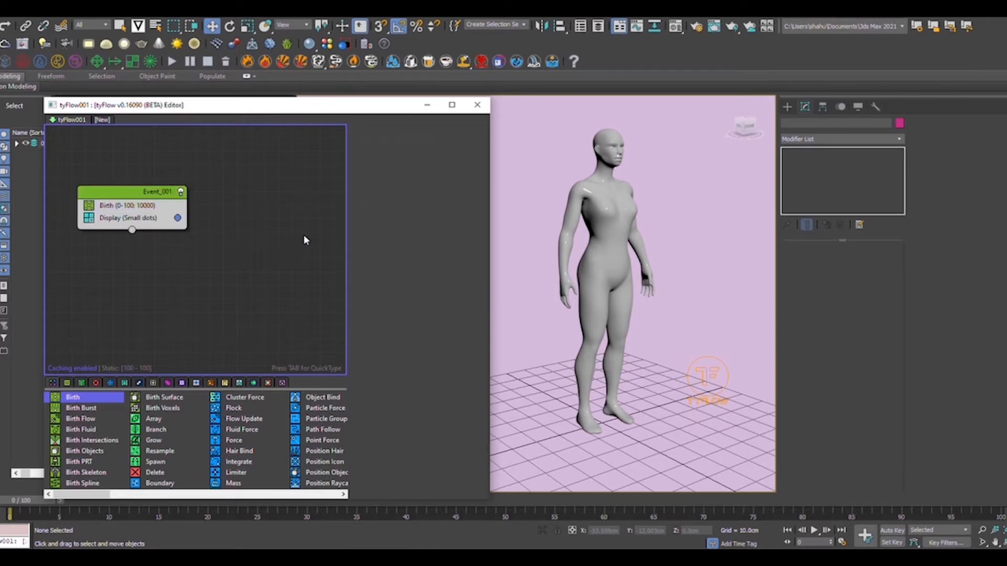
left_click(172, 208)
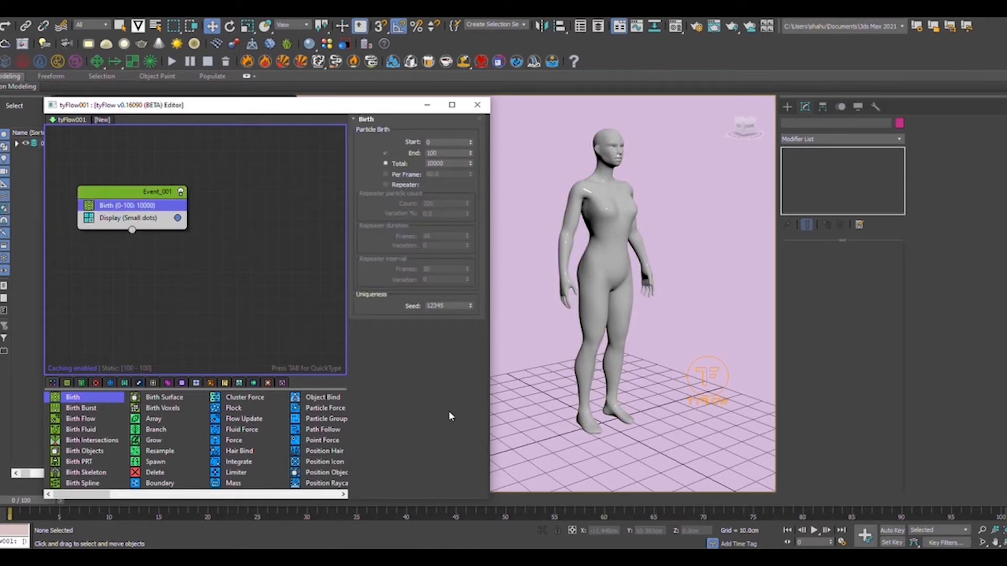
left_click_drag(444, 154, 373, 151)
type("0")
key("Return")
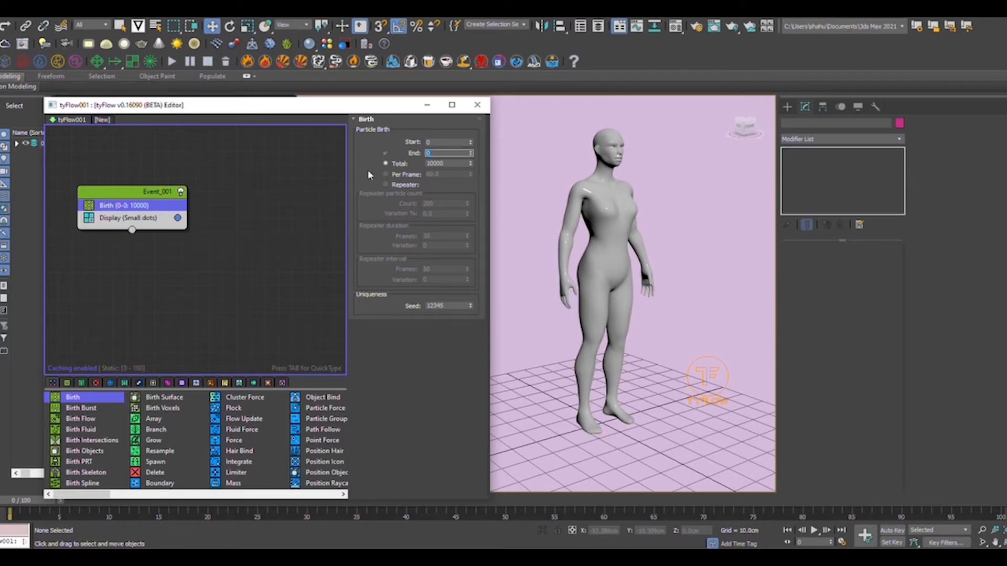
Add a Position Object operator to Event_001.
left_click(536, 231)
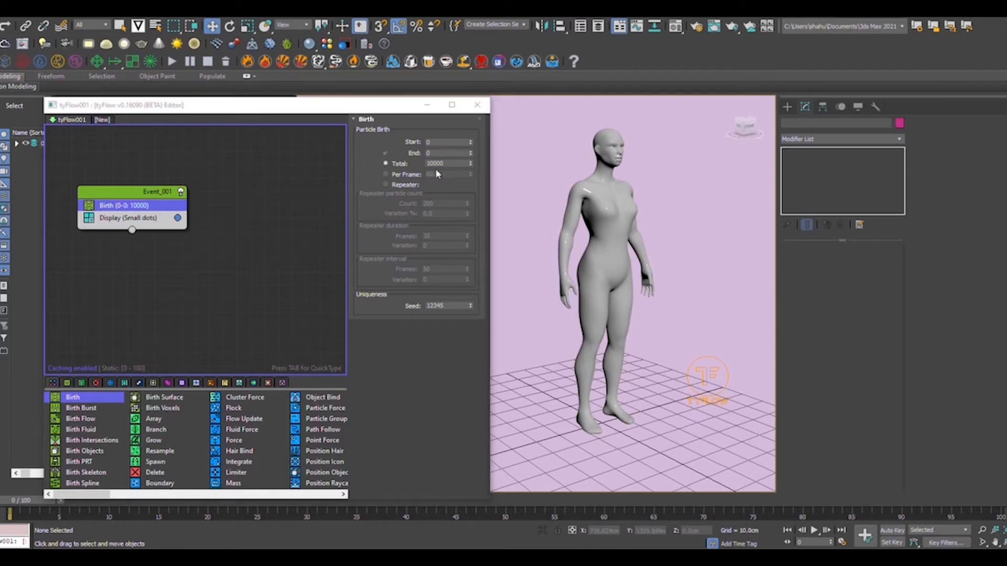
scroll(167, 462, "down", 2)
left_click_drag(168, 472, 131, 215)
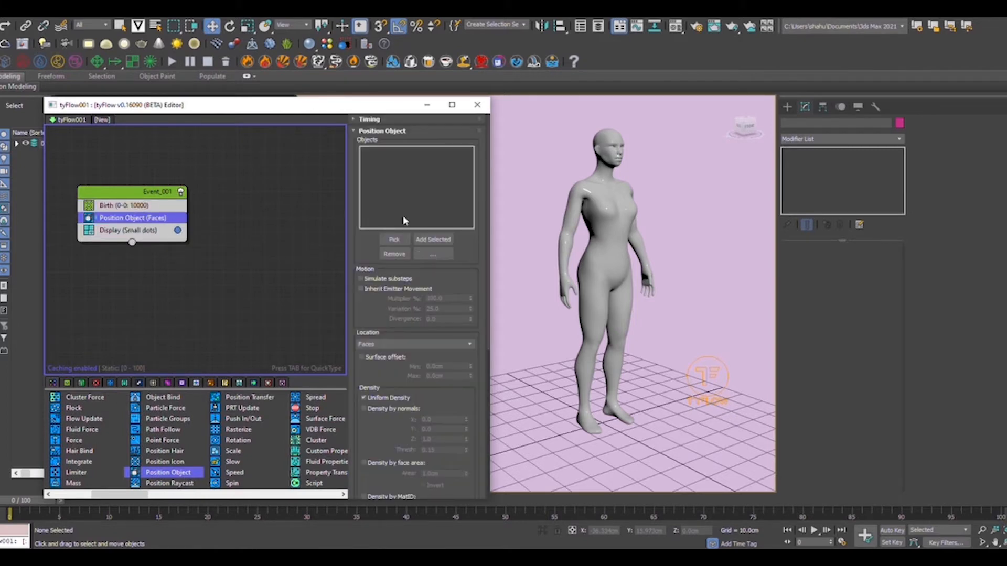
Assign the GenericFemale figure as the Position Object surface for the particles.
left_click(392, 240)
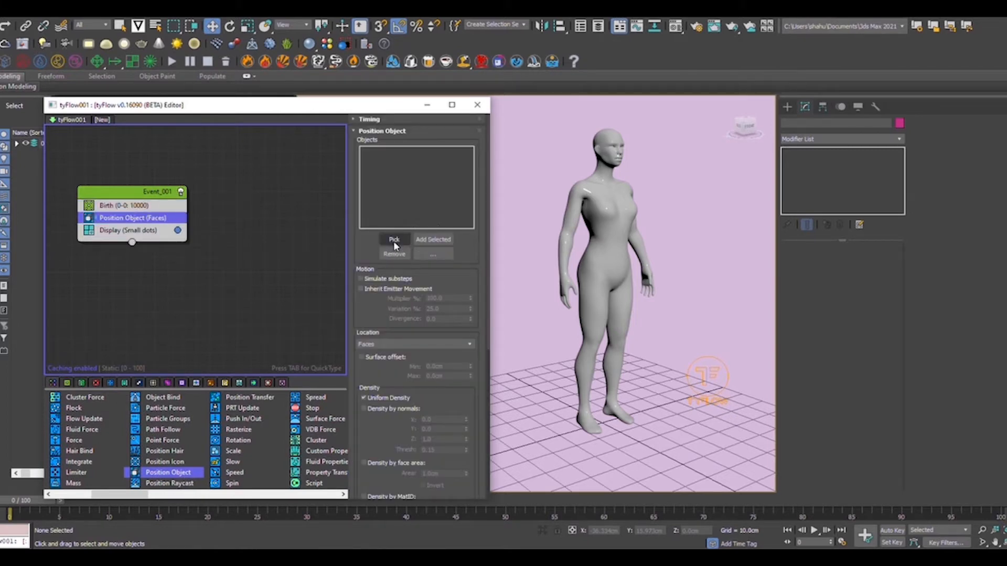
left_click(613, 232)
scroll(616, 220, "up", 5)
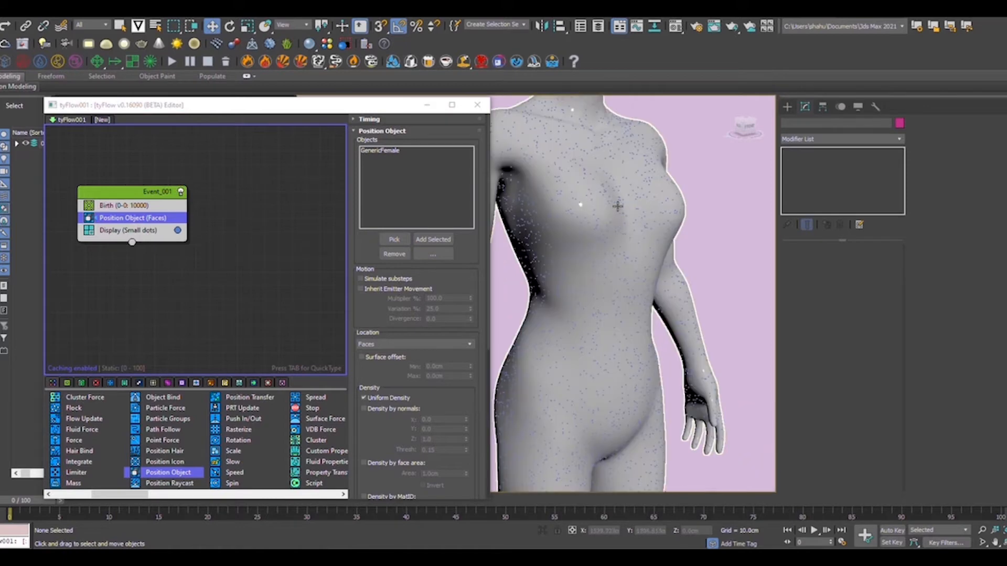
scroll(618, 214, "down", 5)
mouse_move(623, 261)
middle_mouse_down()
mouse_move(640, 151)
mouse_move(633, 259)
middle_mouse_up()
scroll(633, 258, "down", 3)
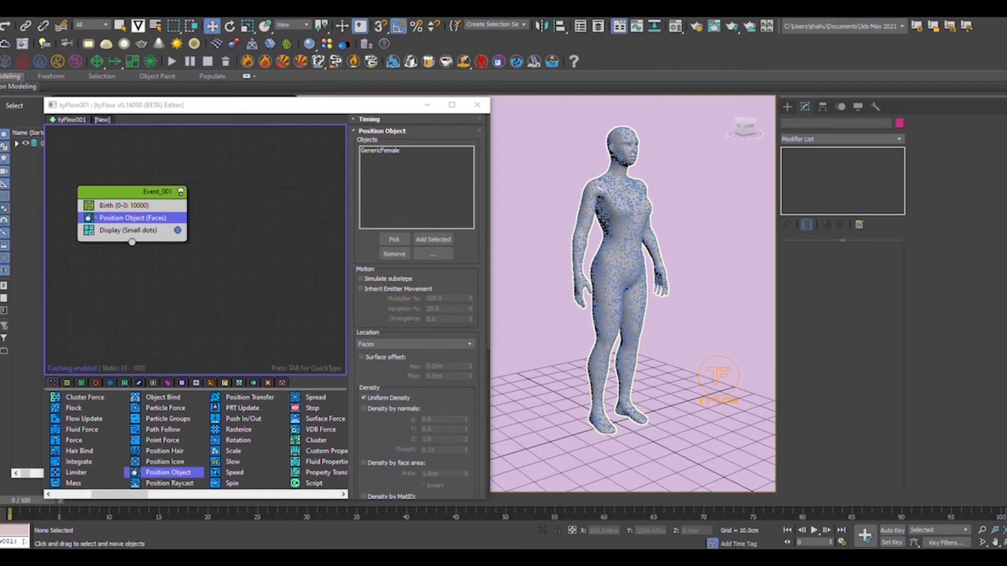
Hide the GenericFemale body mesh and add a Shape operator to Event_001.
right_click(615, 206)
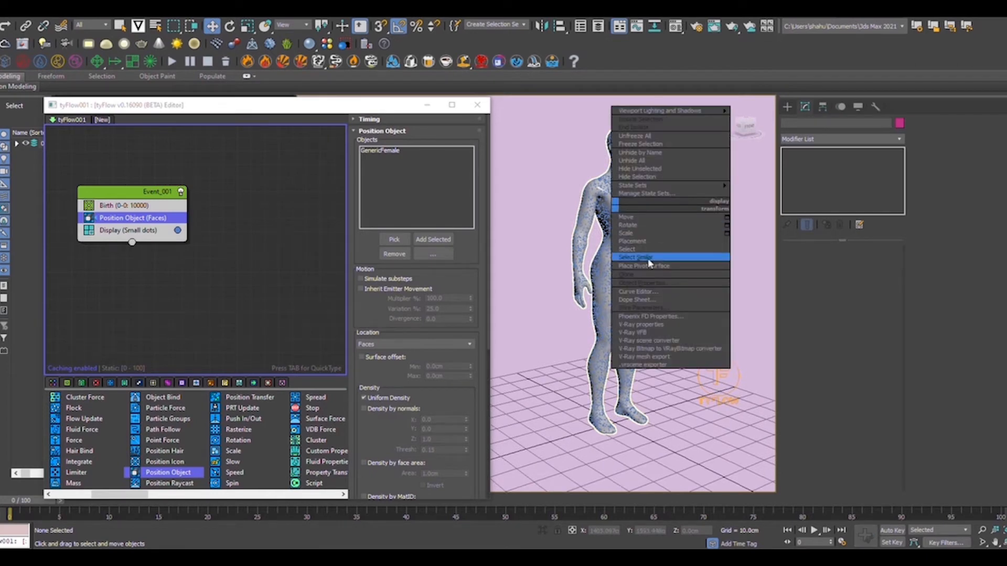
left_click(655, 179)
scroll(621, 176, "up", 5)
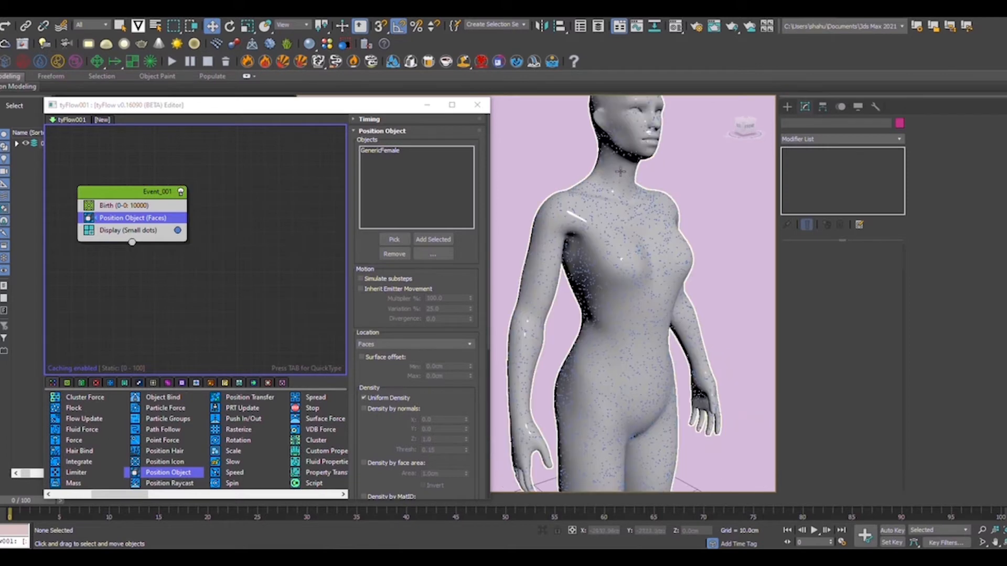
scroll(621, 174, "down", 5)
right_click(613, 168)
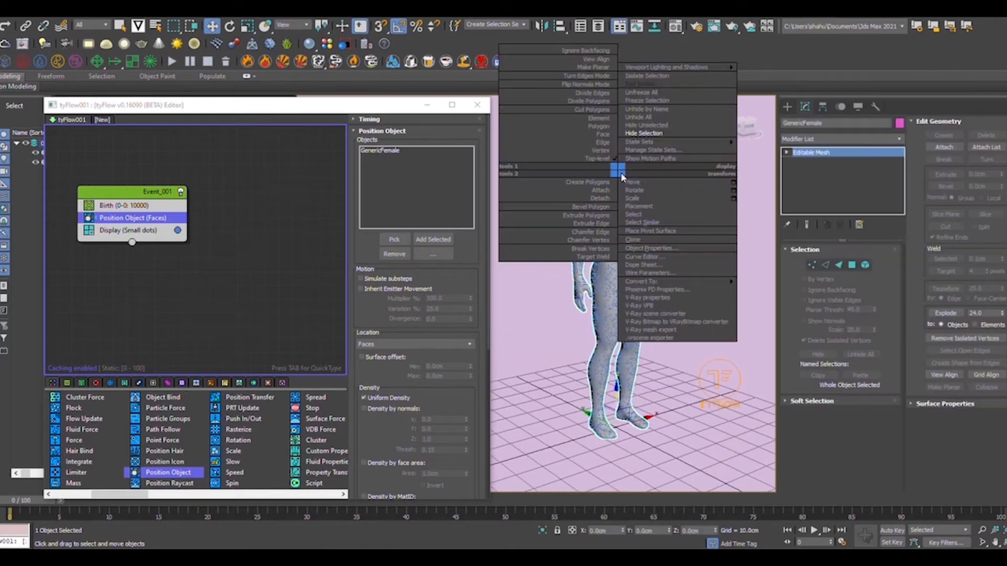
left_click(647, 140)
scroll(637, 149, "up", 5)
scroll(621, 162, "down", 4)
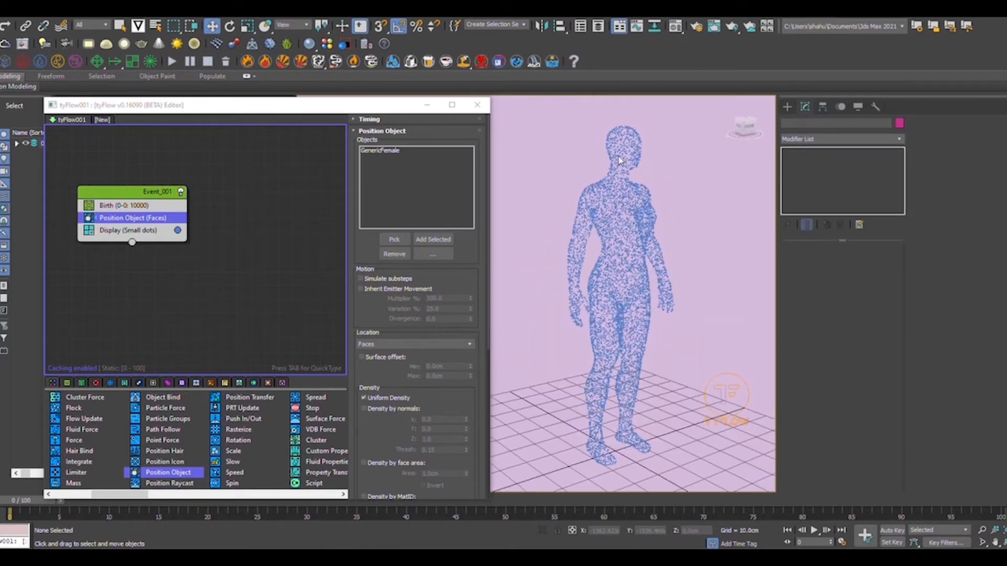
middle_click_drag(645, 253, 640, 234)
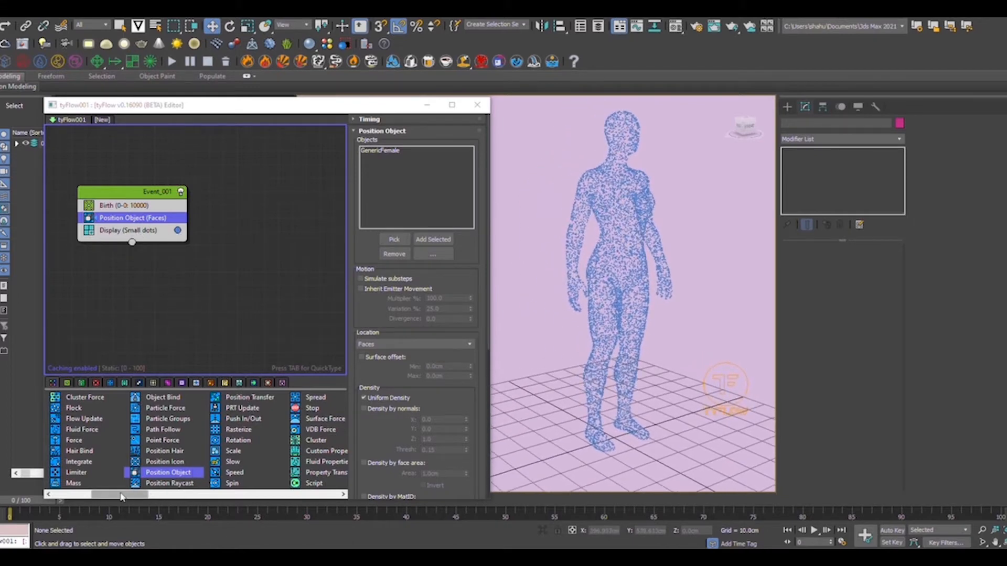
left_click_drag(119, 494, 196, 495)
mouse_move(157, 420)
left_mouse_down()
mouse_move(169, 425)
mouse_move(132, 233)
left_mouse_up()
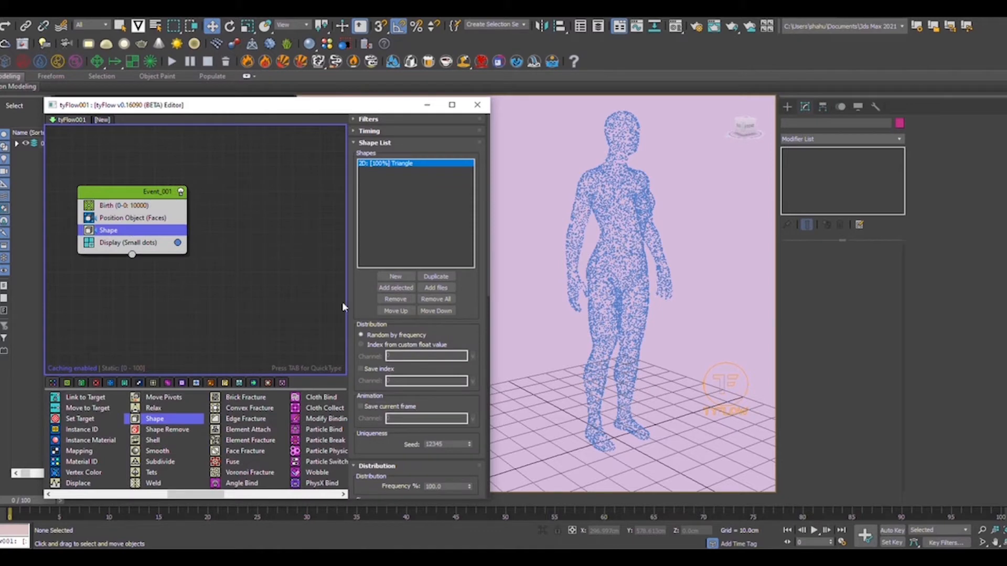
Change the particle shape to 3D Twigs at 500% scale.
left_click_drag(458, 335, 467, 201)
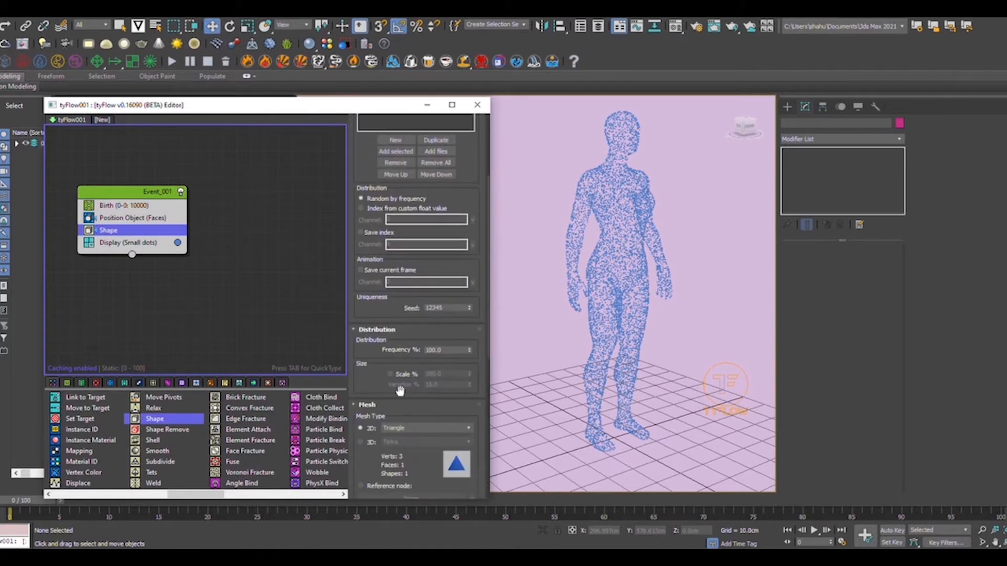
left_click(360, 442)
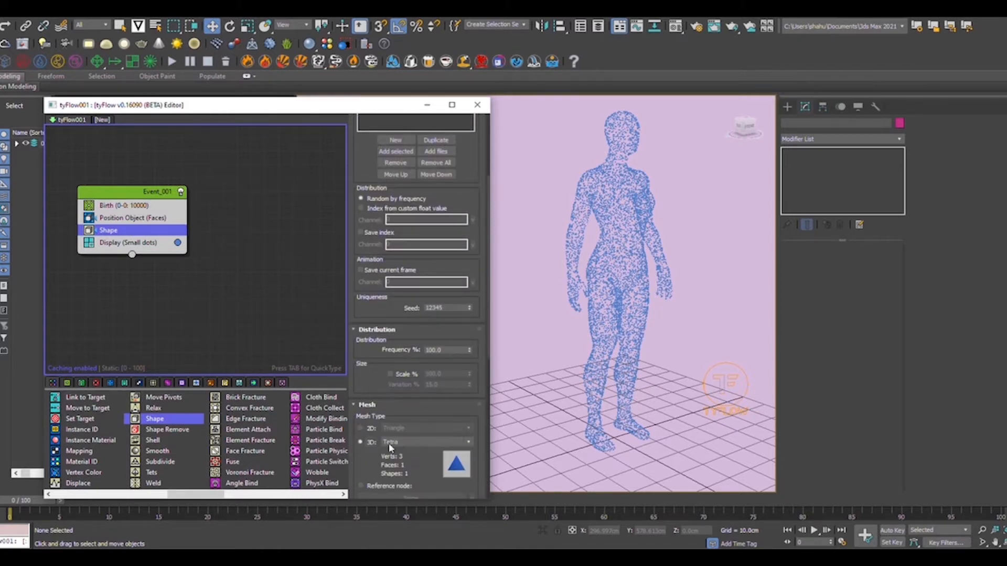
left_click(398, 443)
left_click(389, 334)
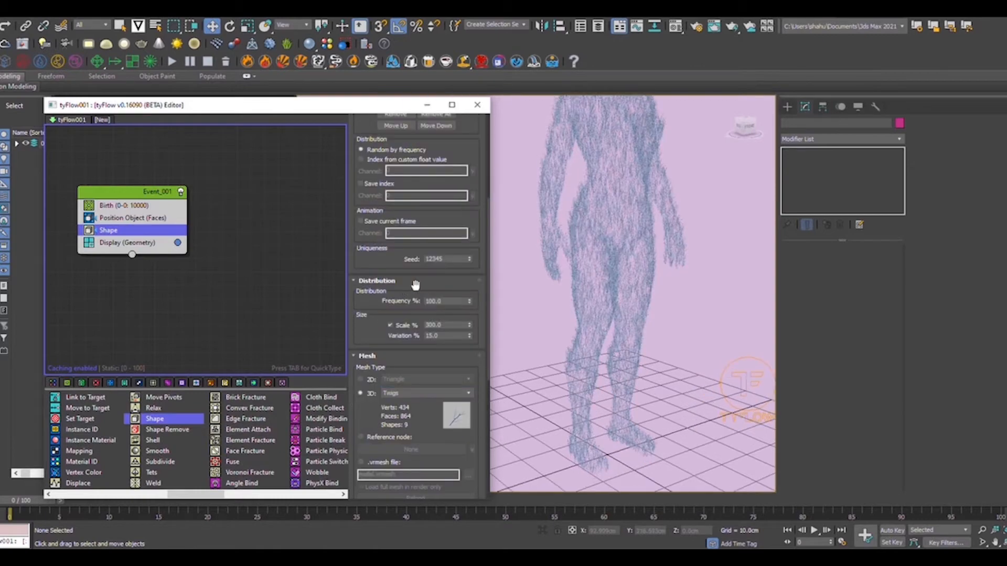
scroll(619, 240, "up", 5)
scroll(620, 239, "down", 5)
scroll(612, 238, "up", 10)
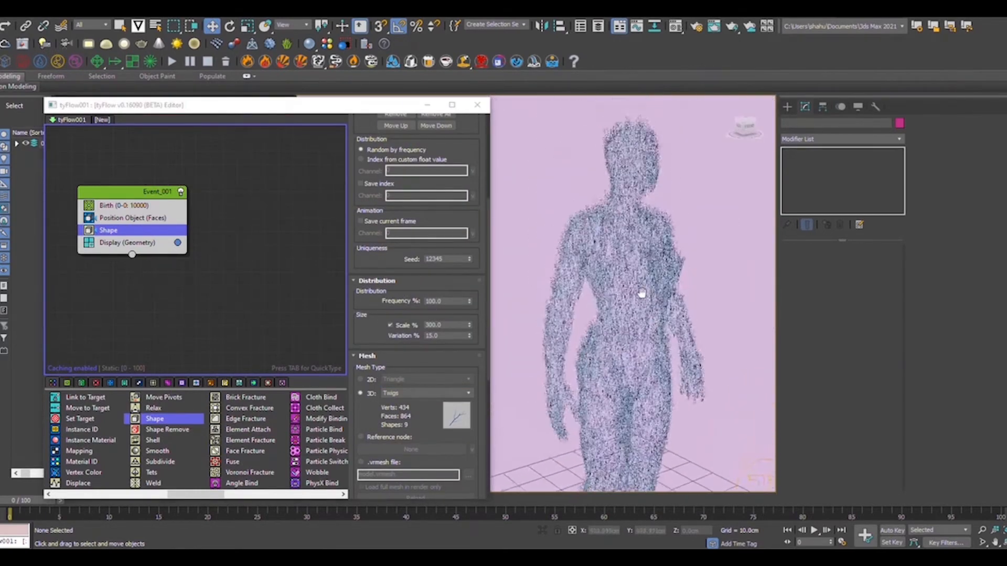
scroll(611, 241, "down", 5)
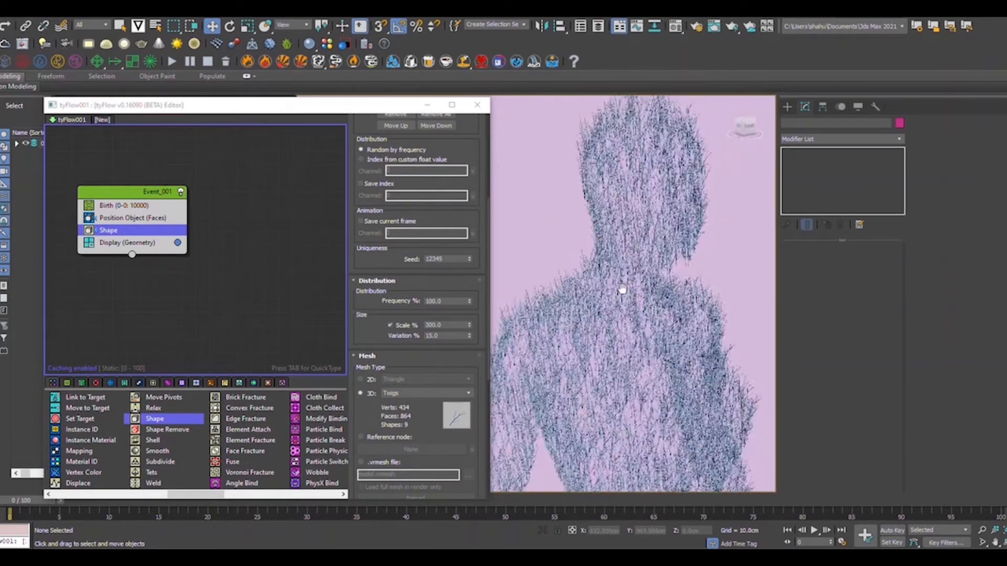
scroll(619, 226, "up", 8)
scroll(626, 202, "up", 2)
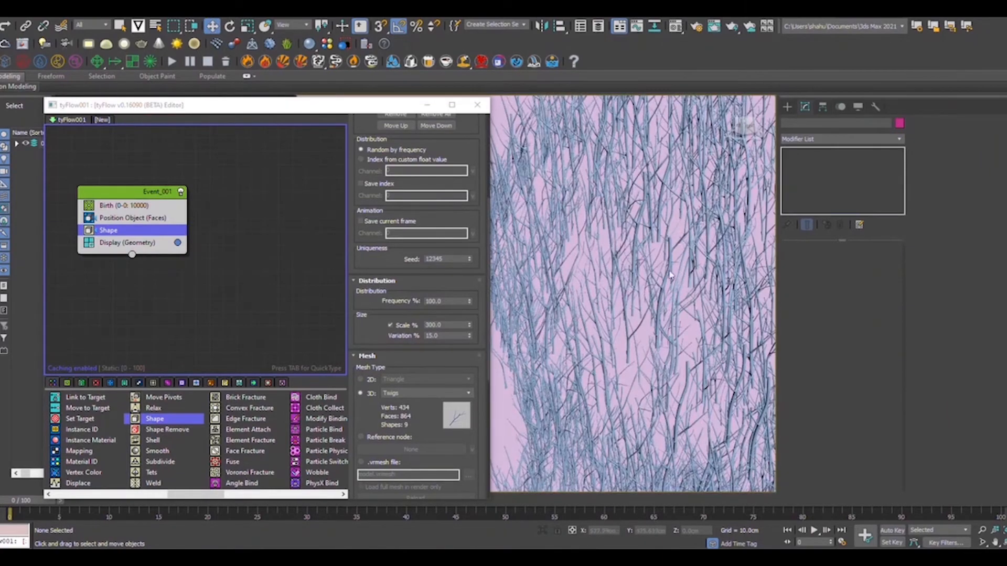
scroll(712, 390, "down", 5)
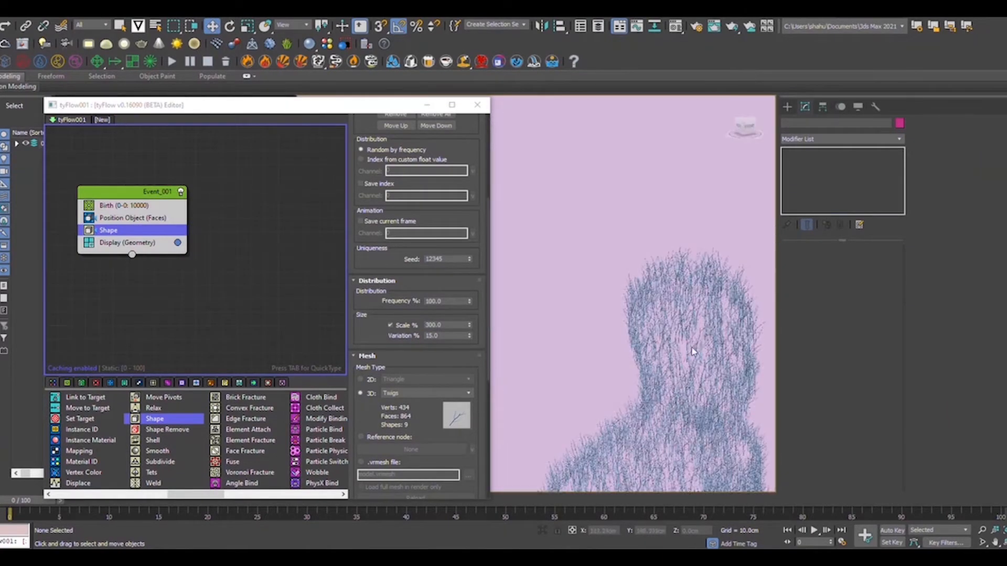
scroll(674, 287, "up", 3)
double_click(445, 326)
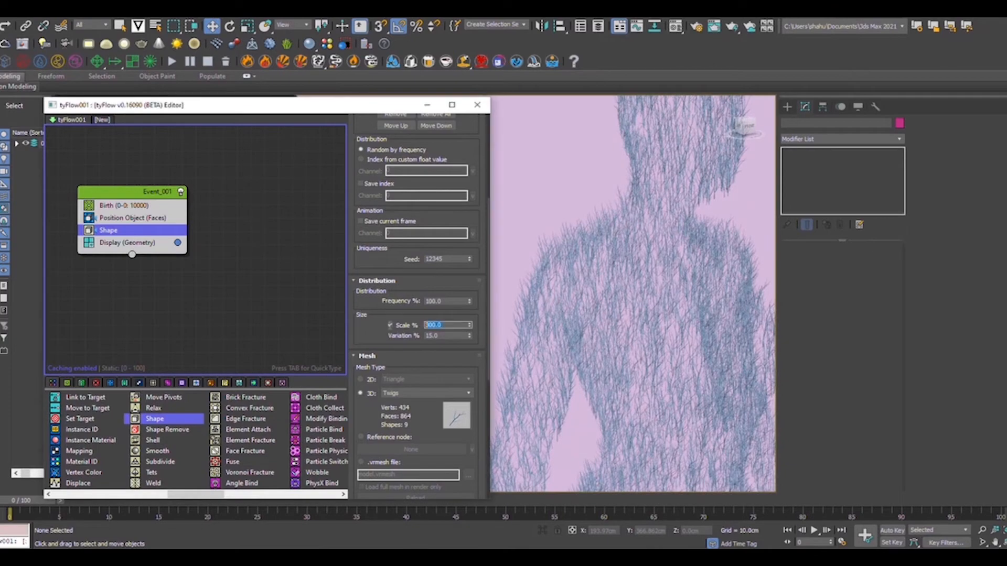
type("500")
key("Return")
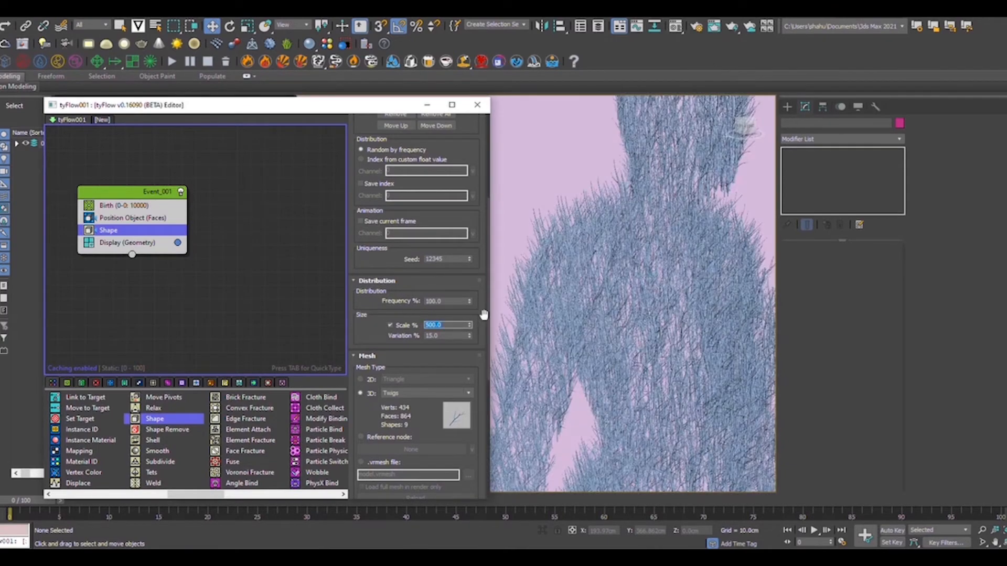
scroll(666, 291, "down", 3)
scroll(666, 291, "down", 3)
scroll(641, 336, "up", 6)
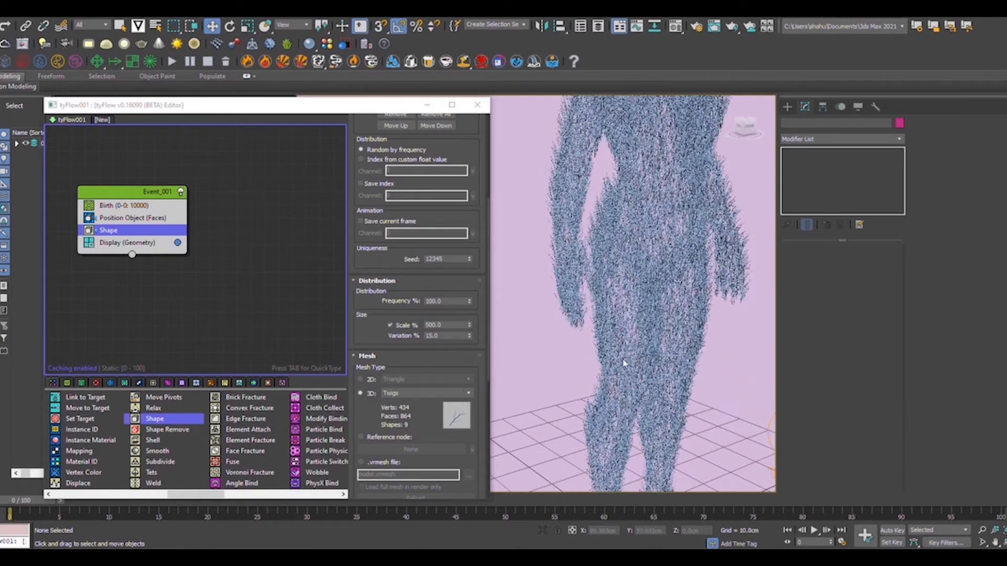
Lower the Birth total to 8000 and check the twig-covered figure in the viewport.
left_click(132, 207)
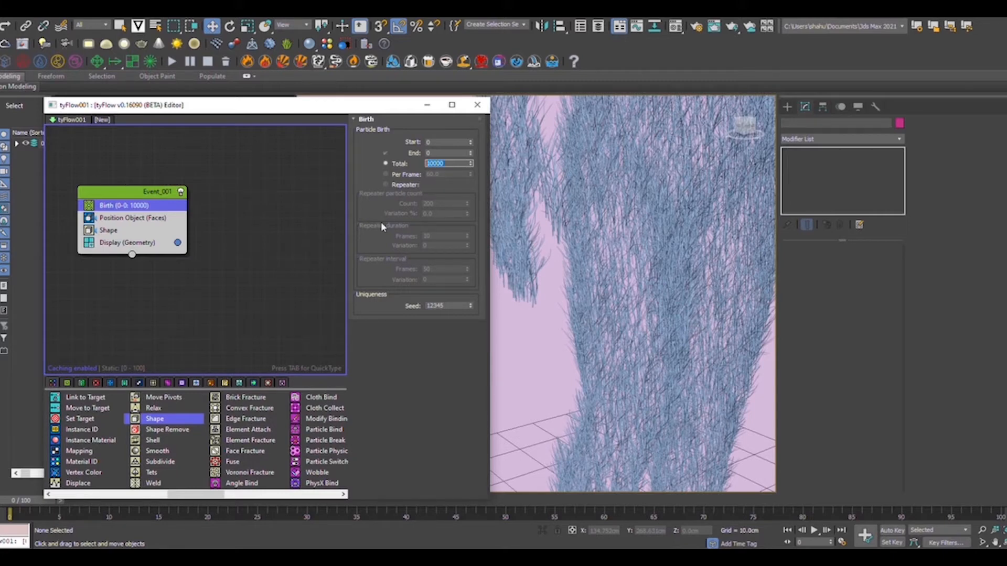
type("8")
scroll(615, 214, "down", 5)
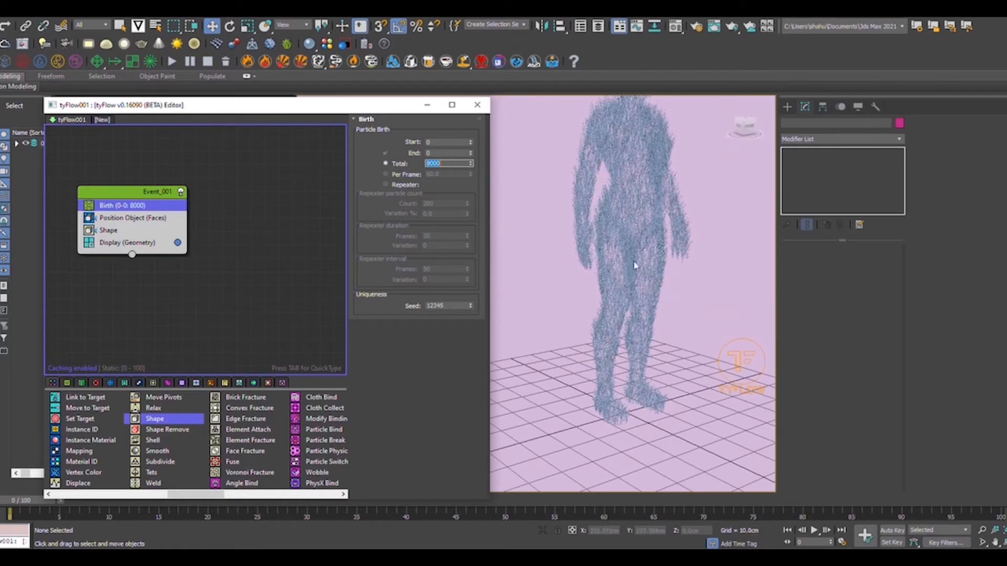
middle_click_drag(636, 265, 651, 324)
scroll(652, 324, "up", 5)
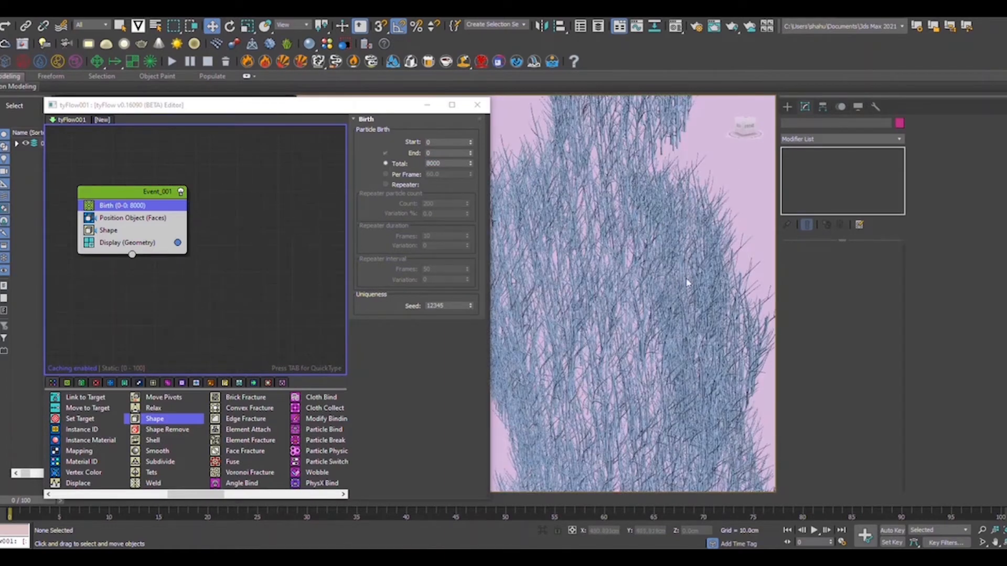
scroll(688, 283, "down", 6)
scroll(665, 269, "up", 2)
middle_click_drag(666, 171, 676, 241)
left_click(264, 281)
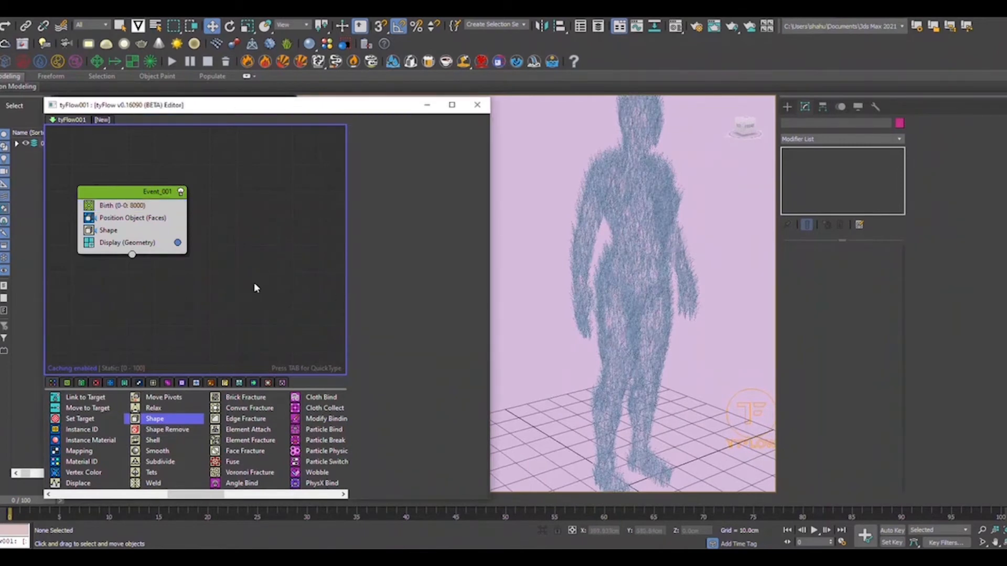
Draw a small box, Box001, on the floor beside the figure's feet.
left_click(140, 232)
scroll(607, 360, "down", 3)
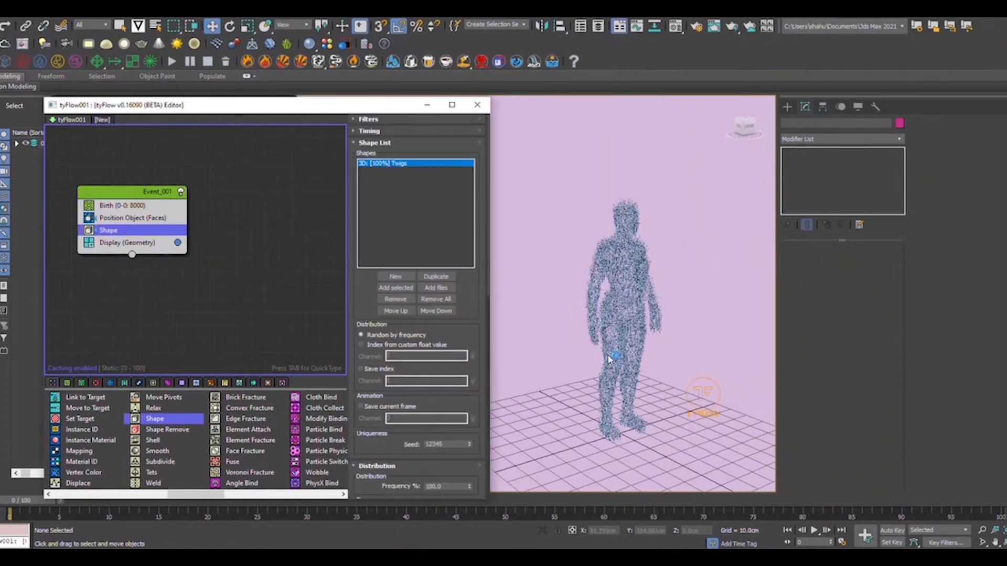
scroll(601, 438, "up", 3)
scroll(601, 437, "up", 5)
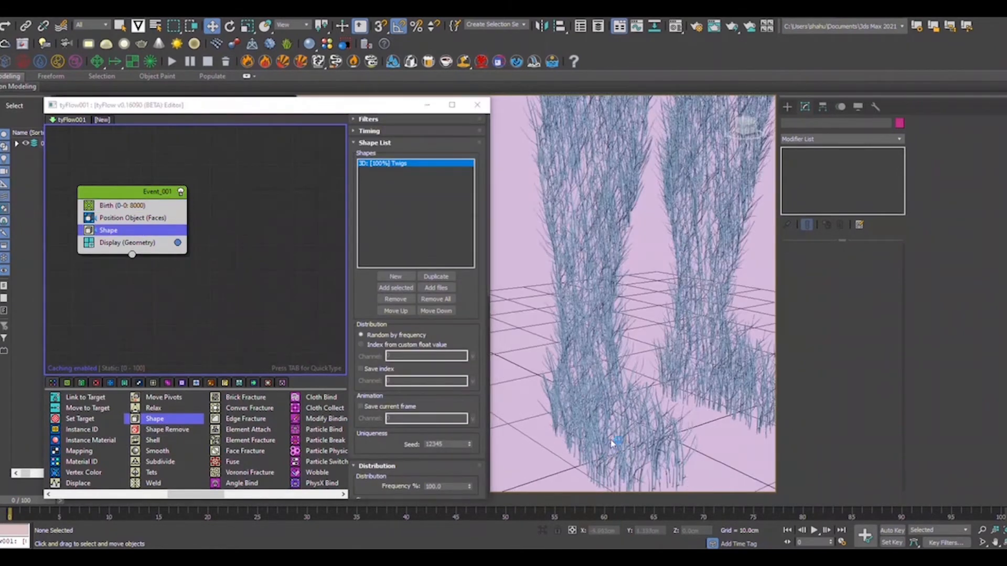
left_click(787, 106)
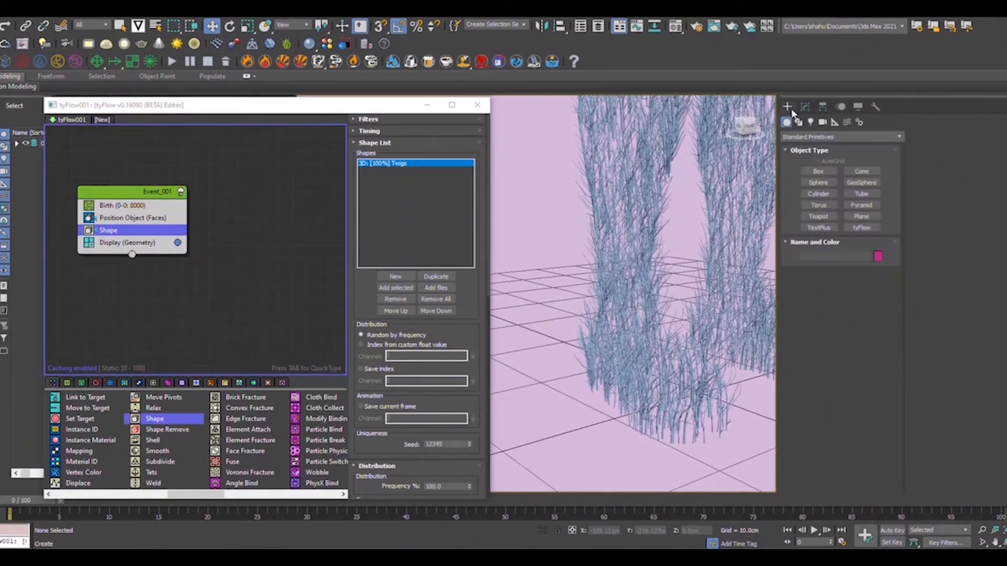
left_click(818, 172)
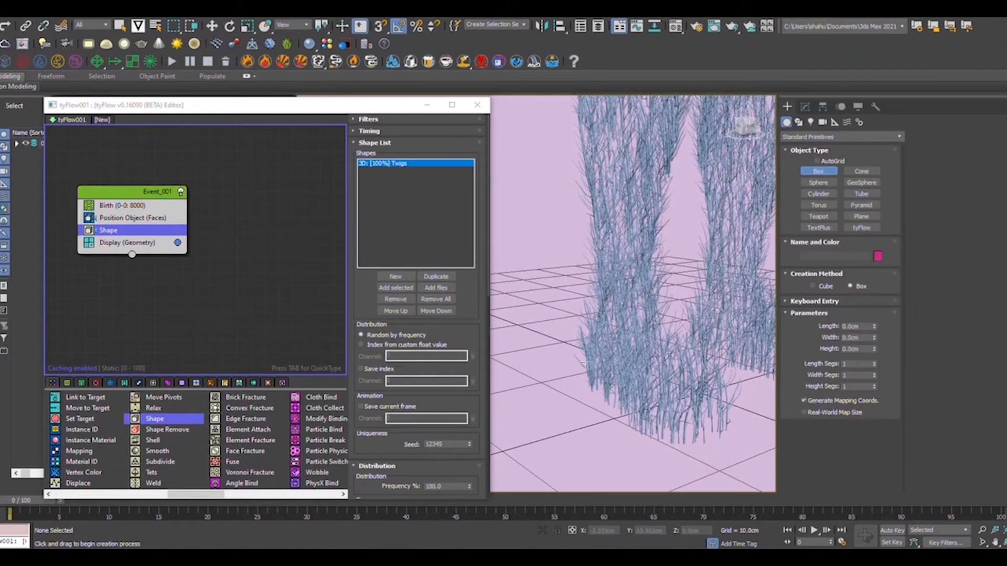
left_click_drag(585, 362, 598, 400)
left_click(593, 368)
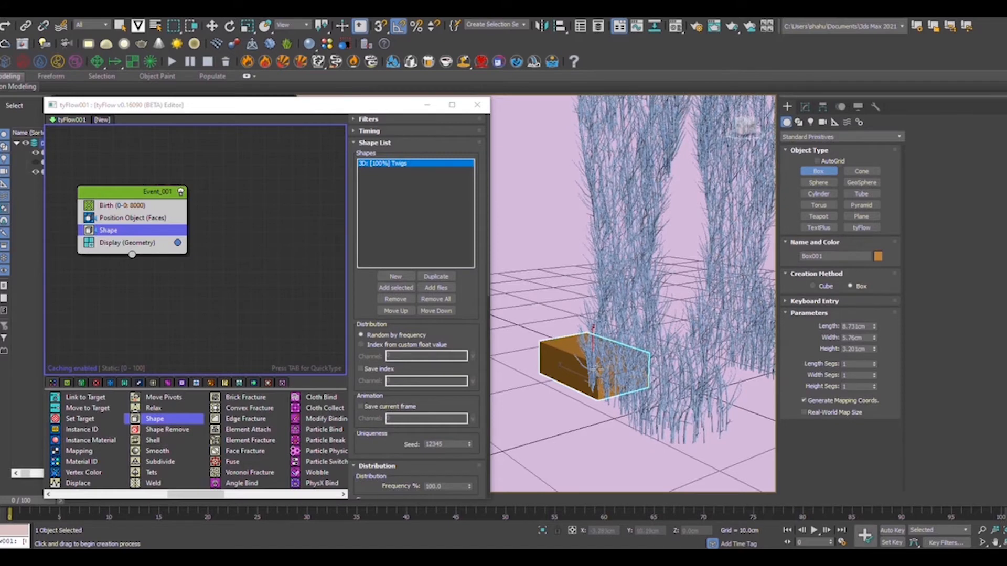
scroll(552, 288, "down", 2)
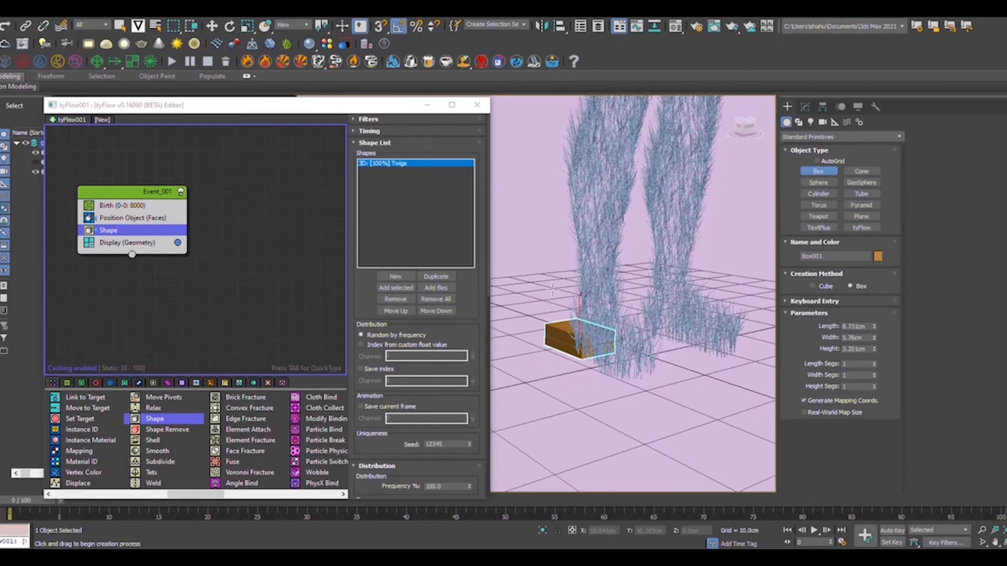
right_click(547, 339)
Make Box001 non-renderable and set it to Display as Box in Object Properties.
right_click(549, 330)
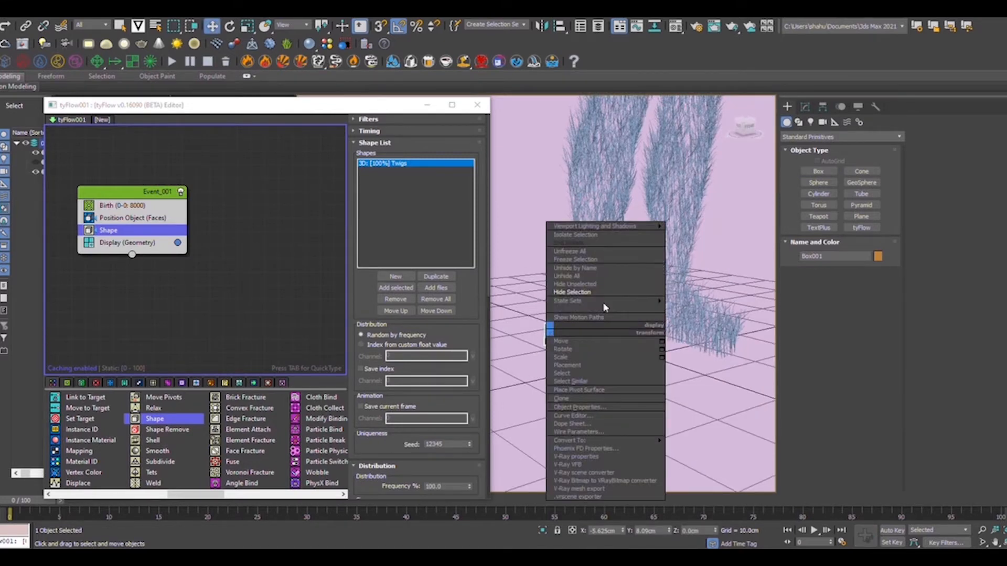
mouse_move(588, 447)
left_click(577, 407)
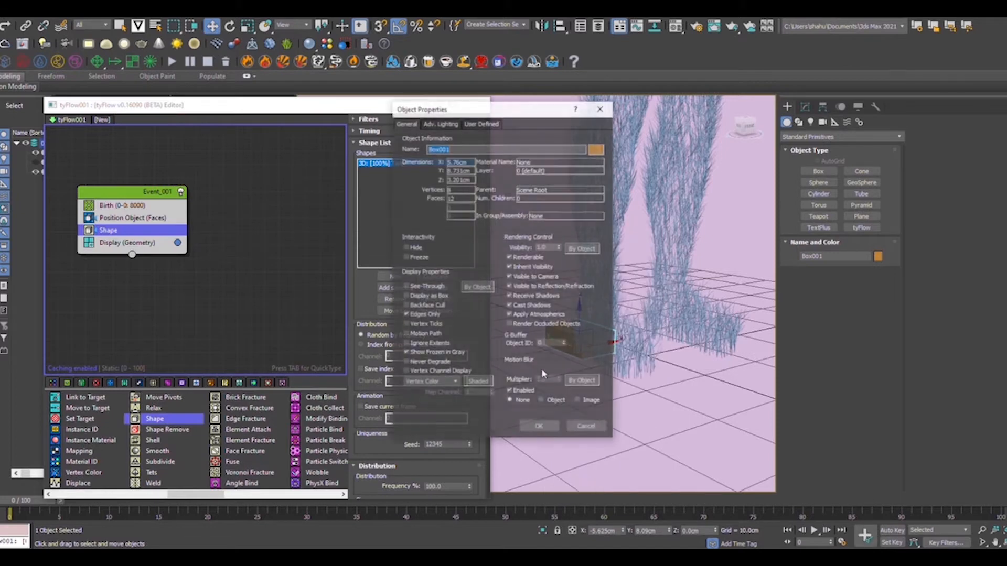
left_click(509, 257)
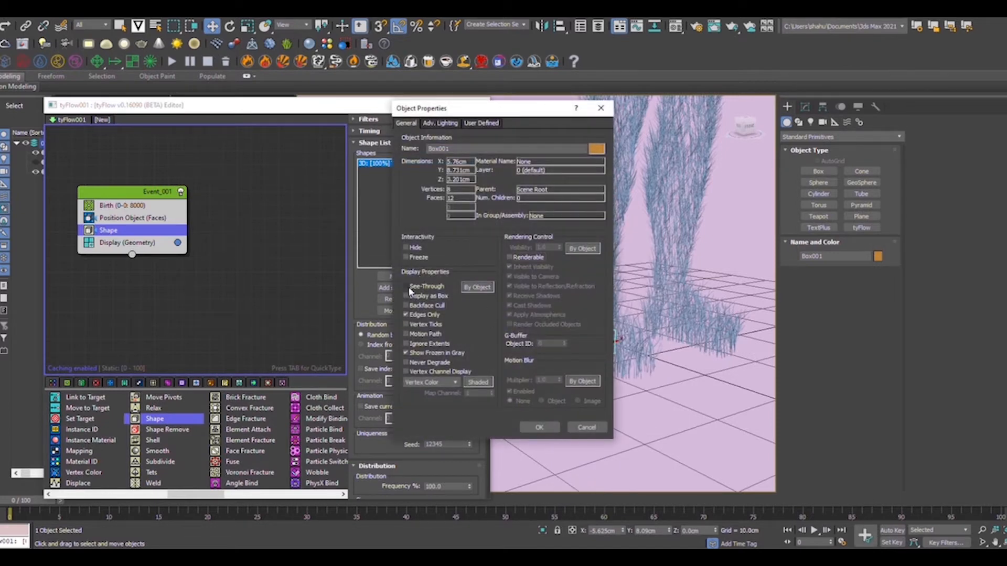
left_click(426, 306)
left_click(539, 428)
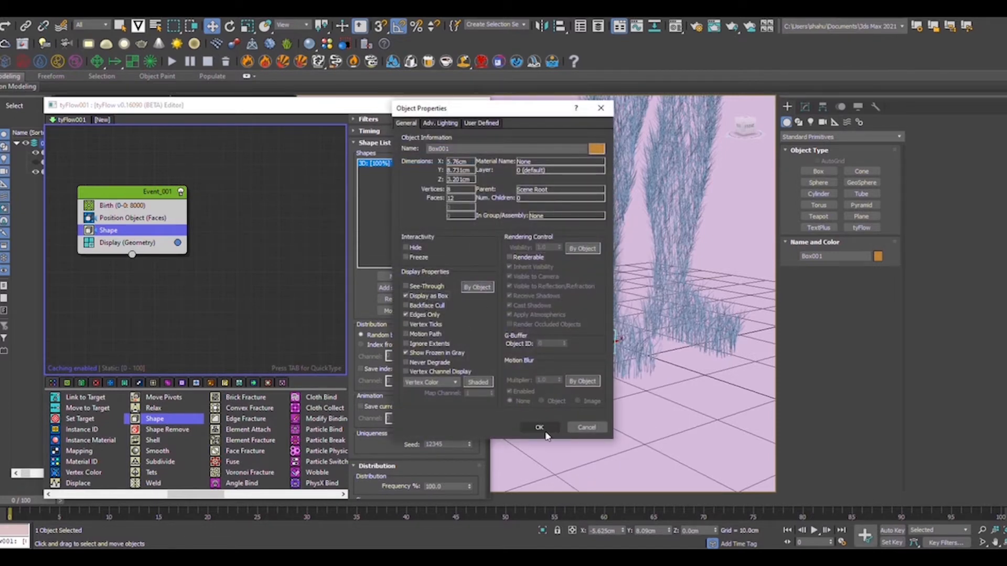
scroll(580, 313, "down", 8)
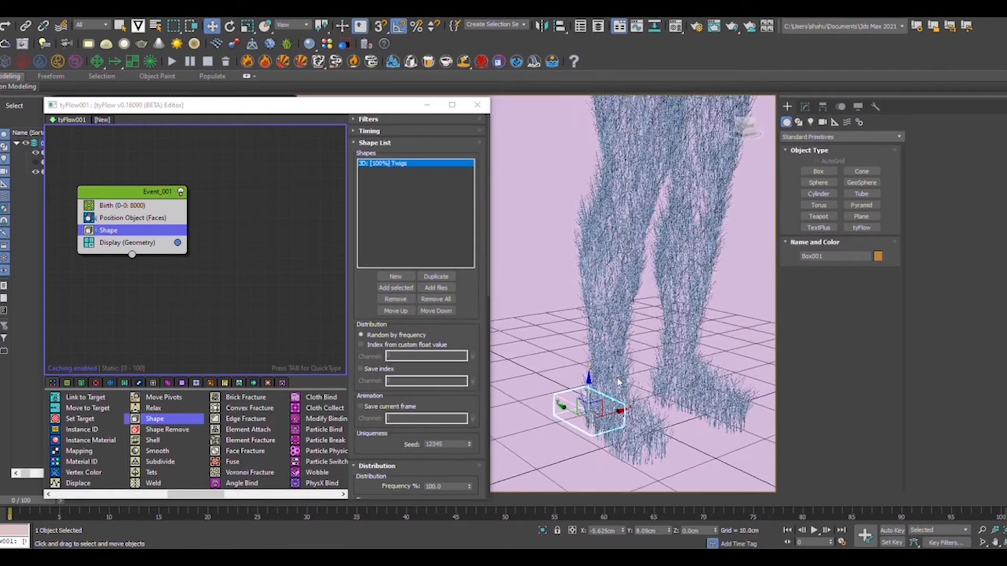
scroll(618, 435, "down", 5)
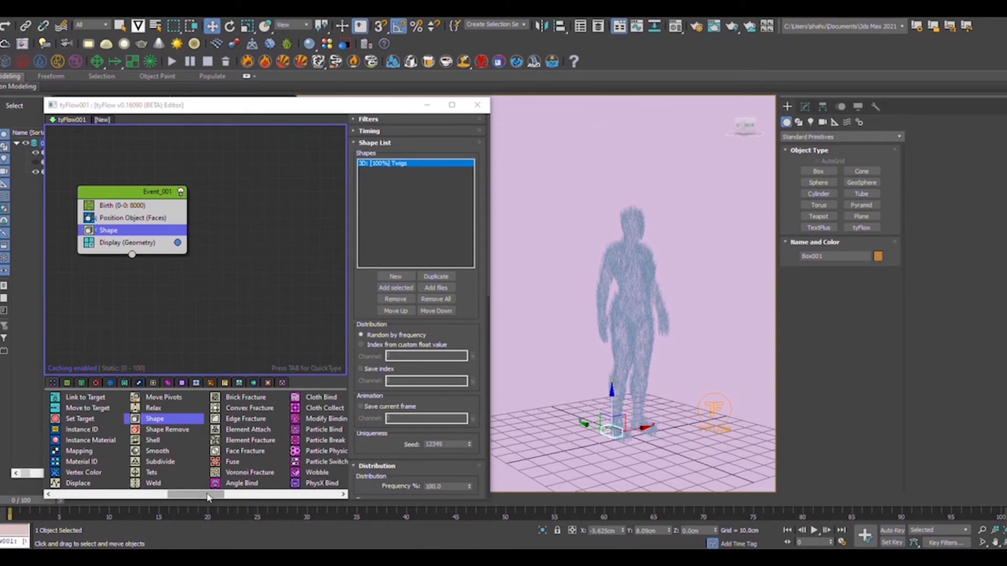
left_click_drag(206, 495, 280, 495)
Insert an Object Test after Shape in Event_001 targeting Box001, and reposition the node.
left_click(161, 472)
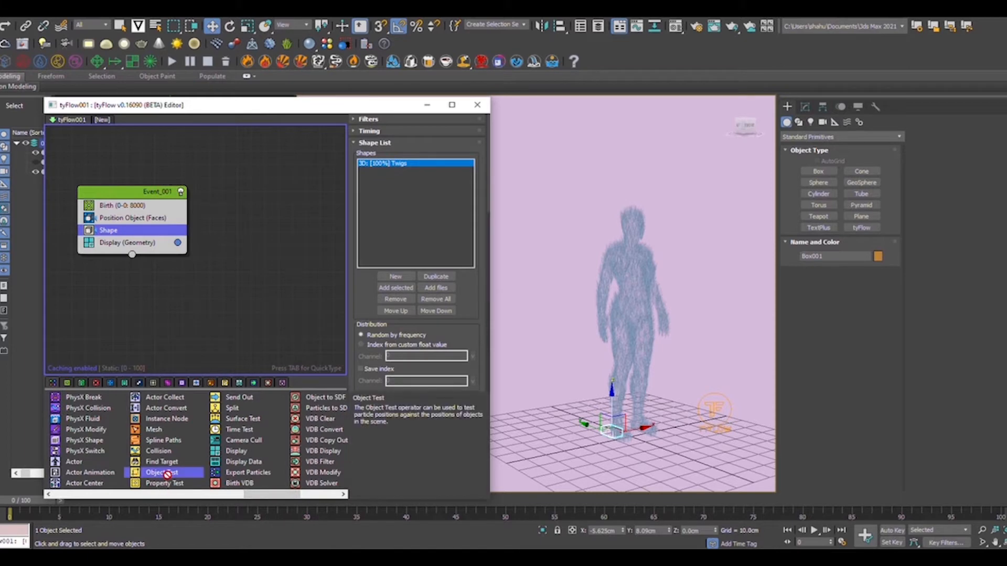
left_click_drag(201, 435, 151, 243)
left_click_drag(136, 197, 142, 148)
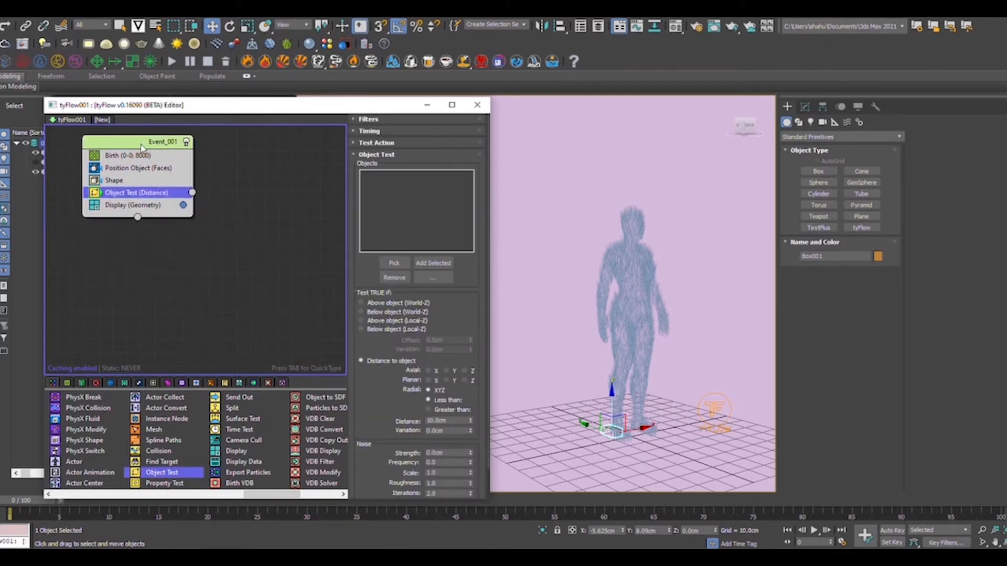
left_click(395, 263)
scroll(598, 439, "up", 5)
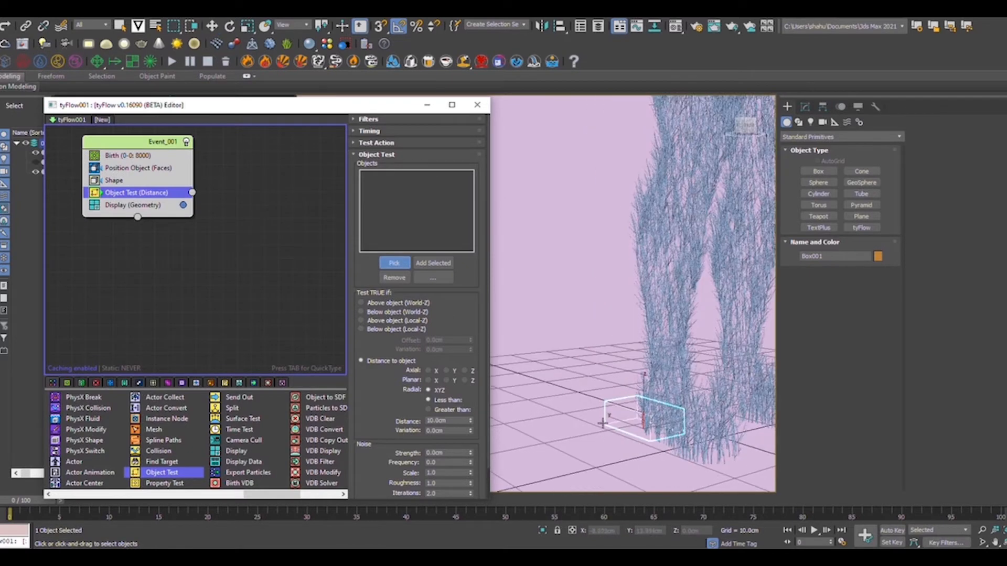
left_click(607, 426)
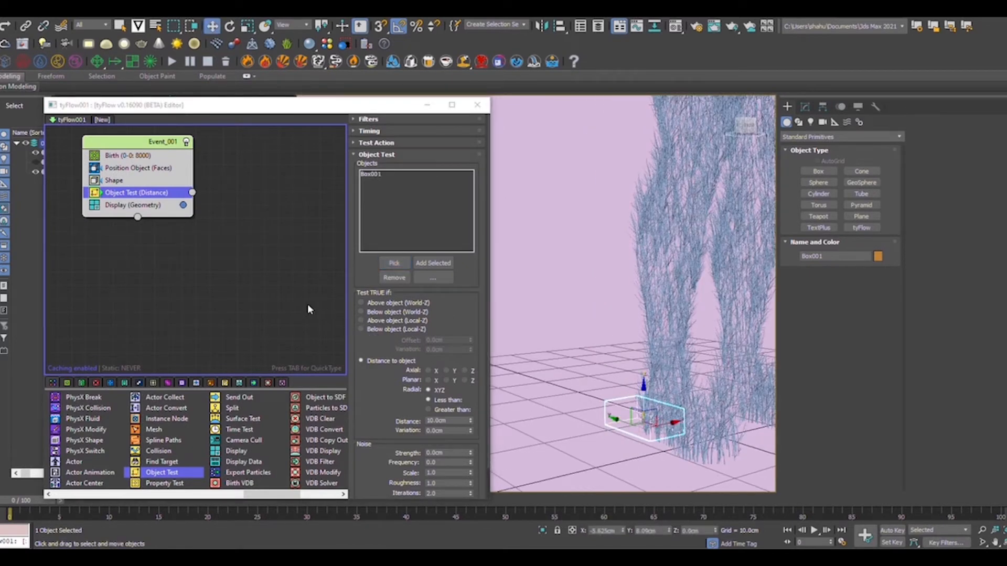
scroll(277, 314, "down", 2)
scroll(241, 272, "down", 1)
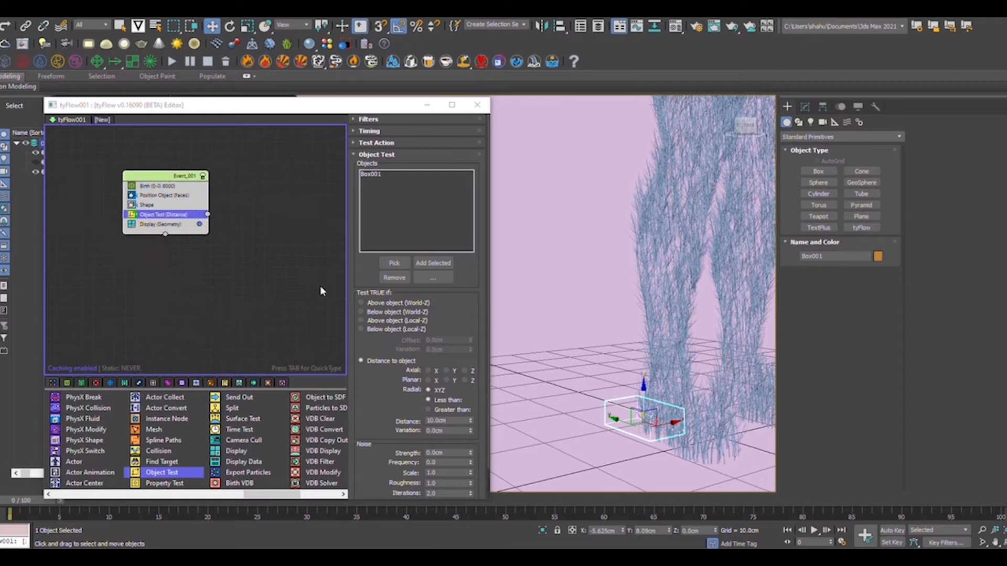
left_click(246, 278)
left_click_drag(167, 176, 142, 177)
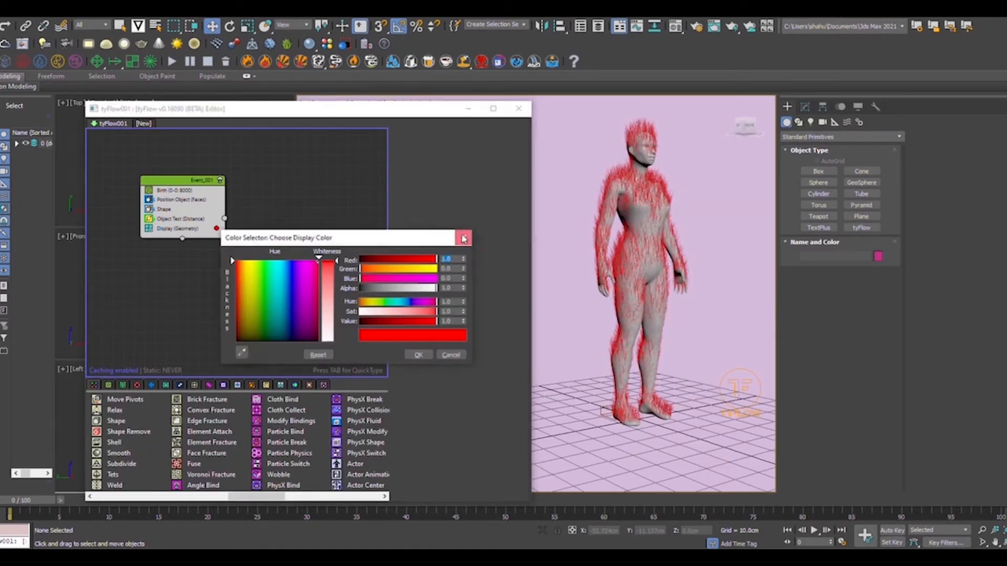
left_click(464, 233)
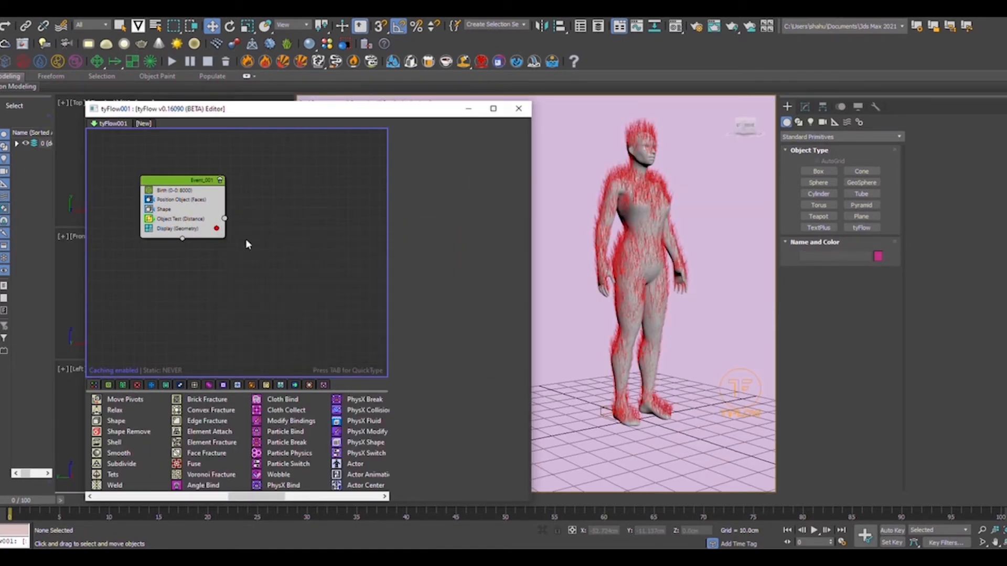
Paste a copy of the Display operator as Event_002, fed by Object Test's output.
left_click(210, 232)
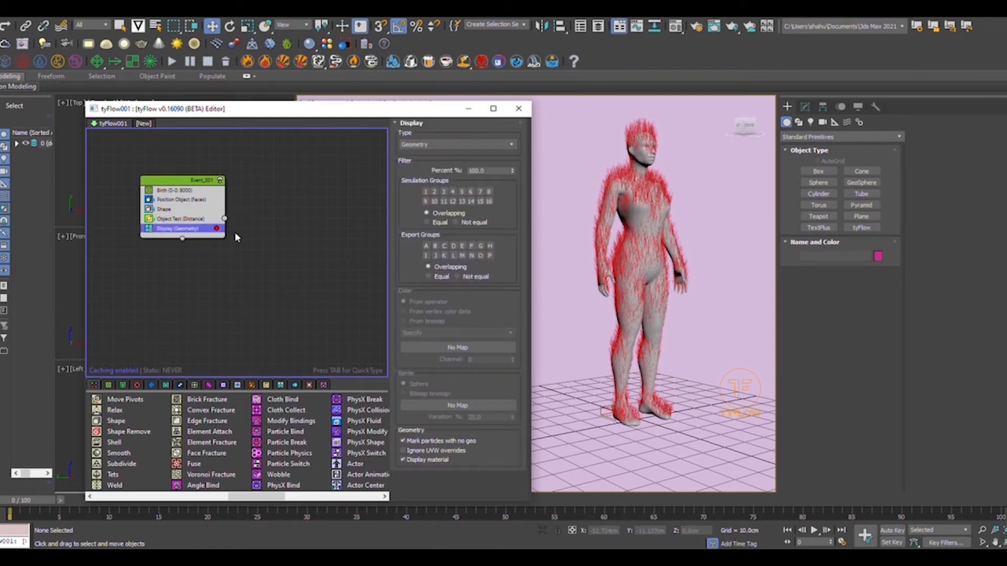
right_click(203, 229)
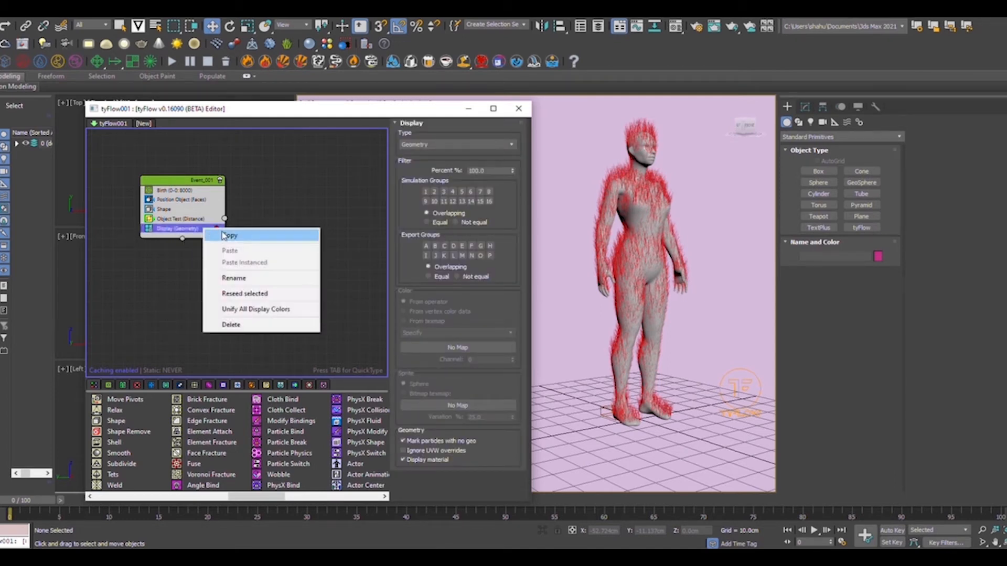
left_click(224, 234)
left_click(258, 232)
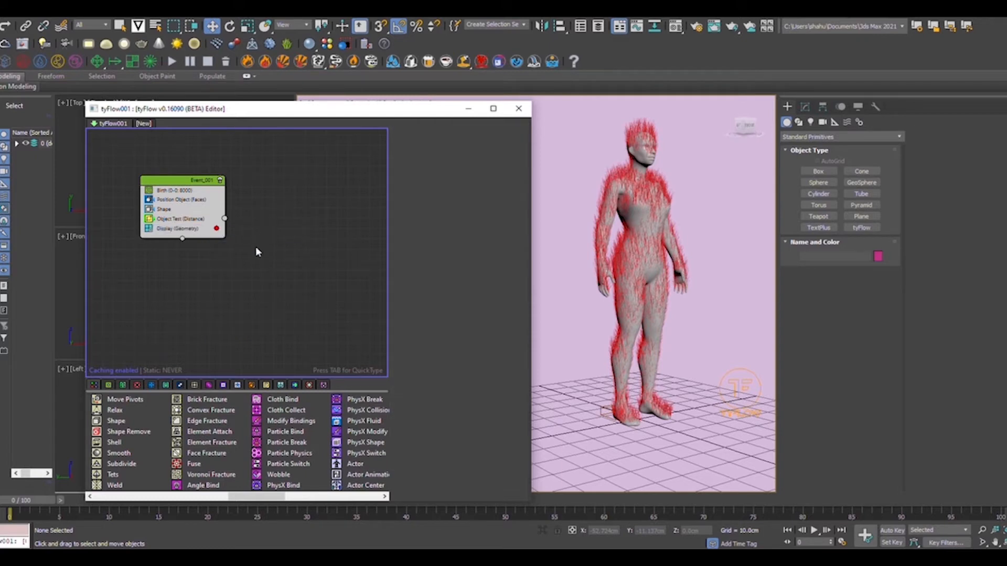
right_click(257, 252)
left_click(279, 258)
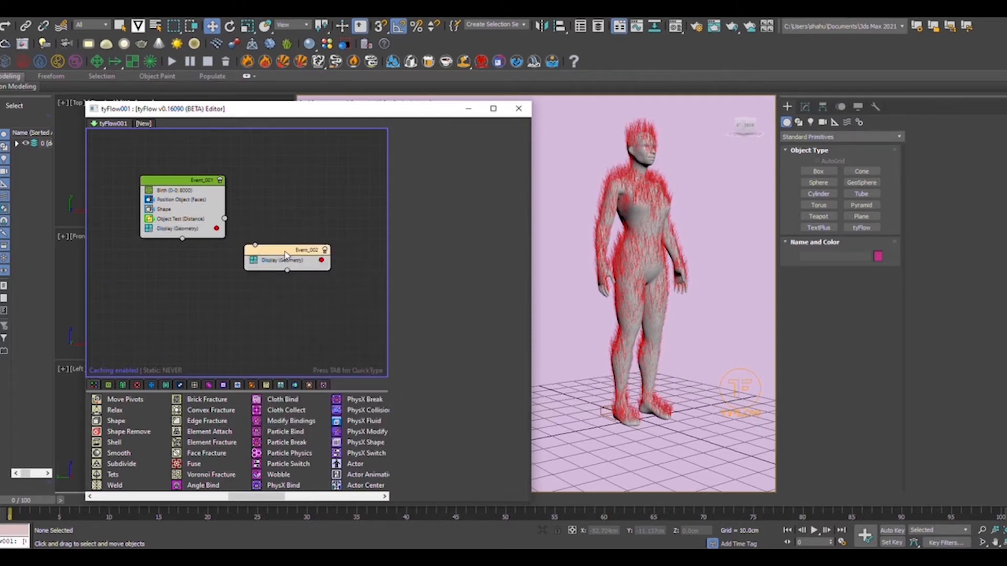
left_click_drag(285, 255, 288, 246)
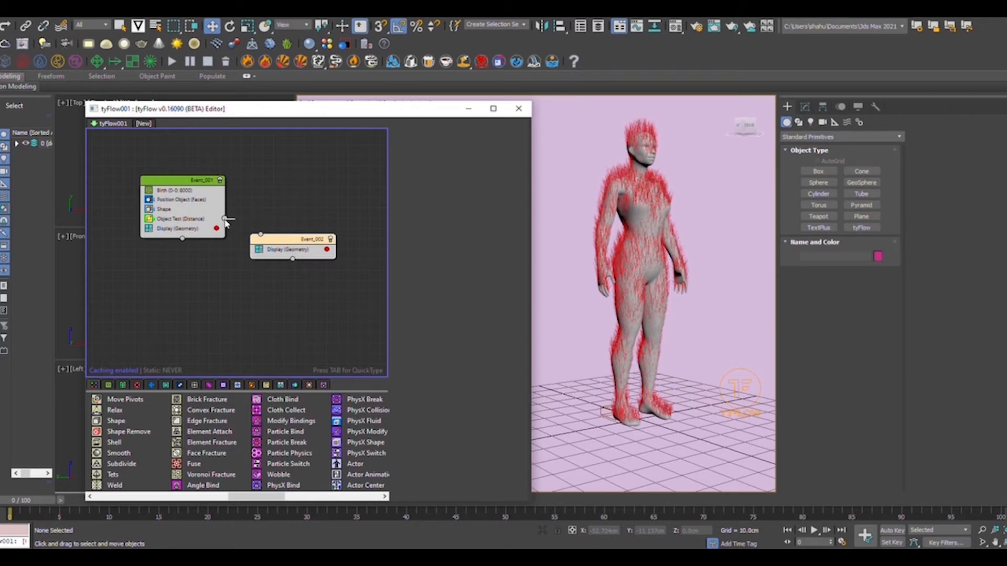
left_click_drag(226, 223, 260, 236)
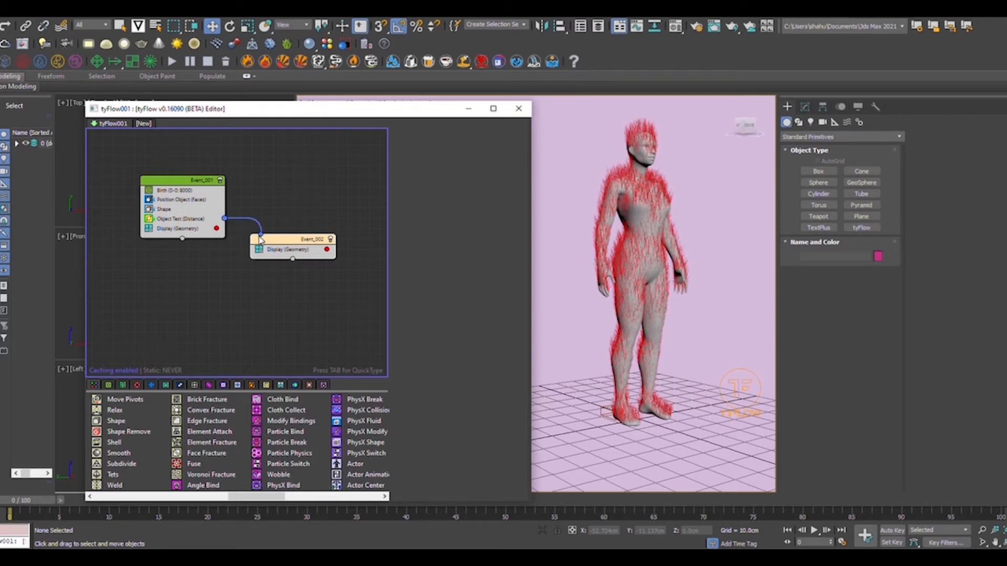
left_click(286, 250)
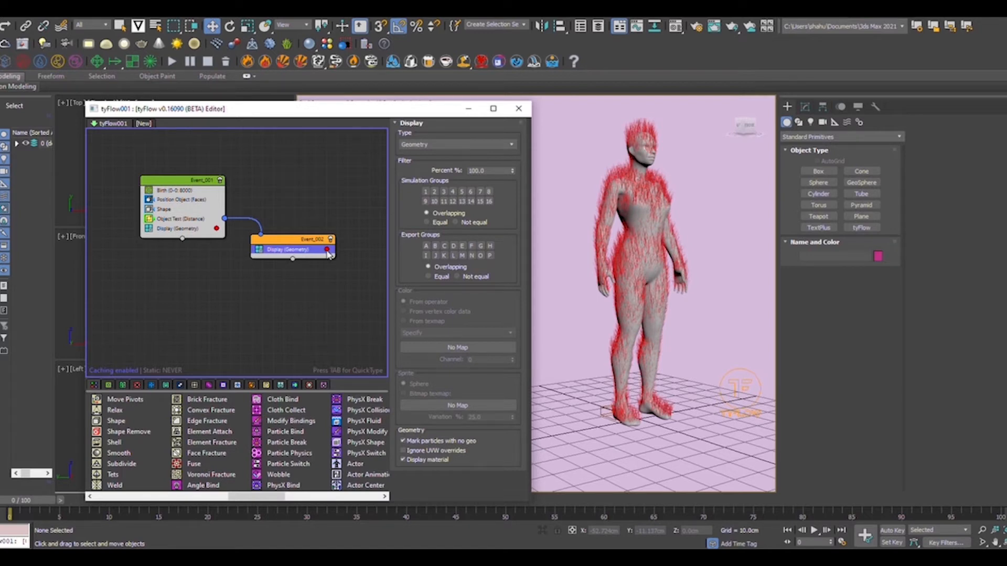
Change Event_001's particle display colour to orange-yellow.
left_click(217, 229)
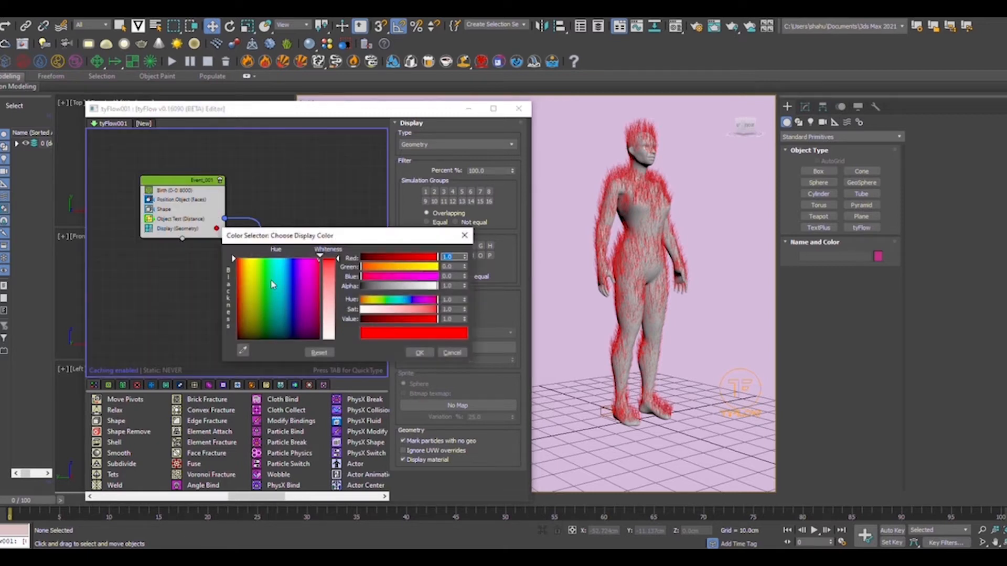
left_click_drag(252, 264, 245, 259)
left_click(415, 351)
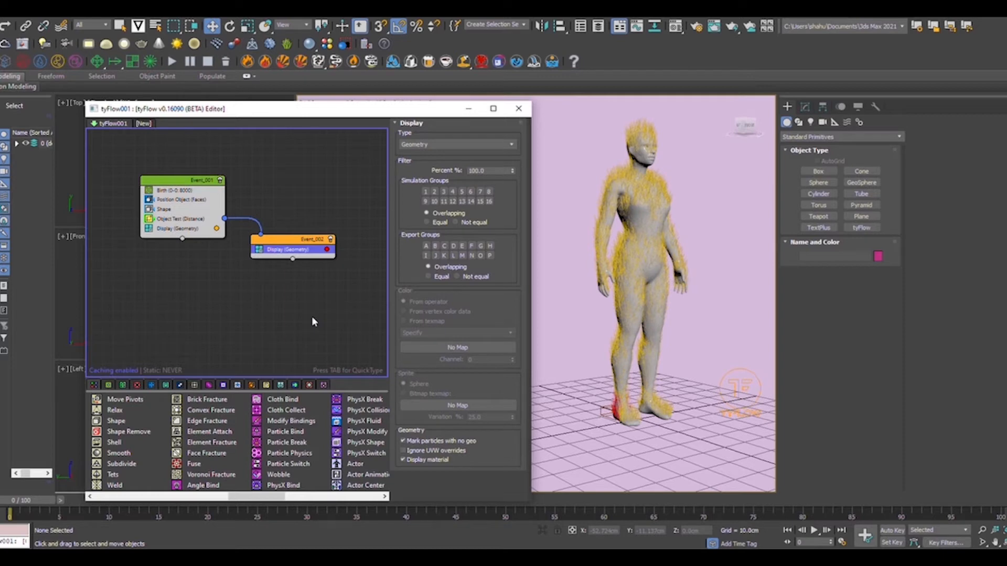
Set the Object Test distance to 5.0cm.
left_click(191, 220)
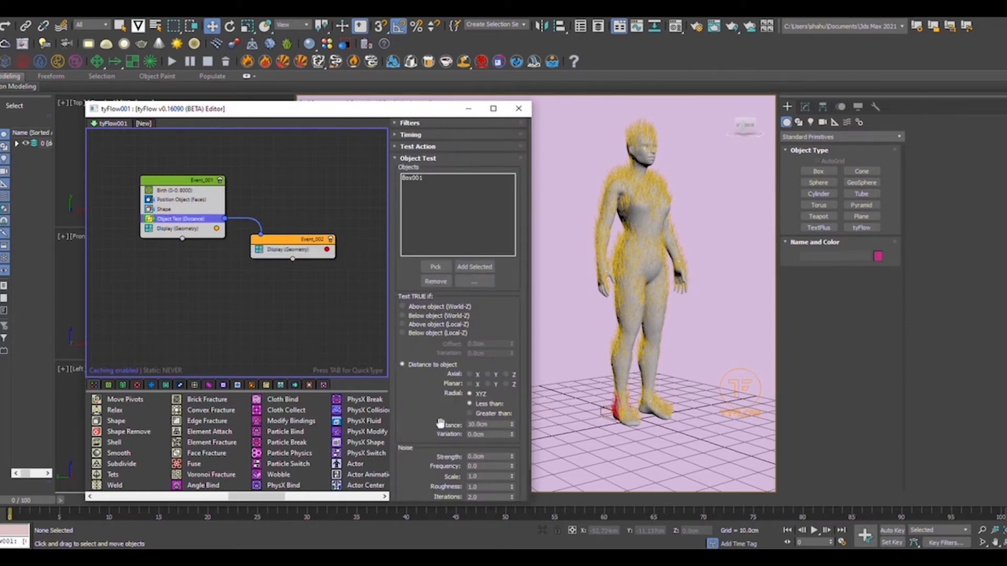
left_click(479, 424)
type("5")
key("Return")
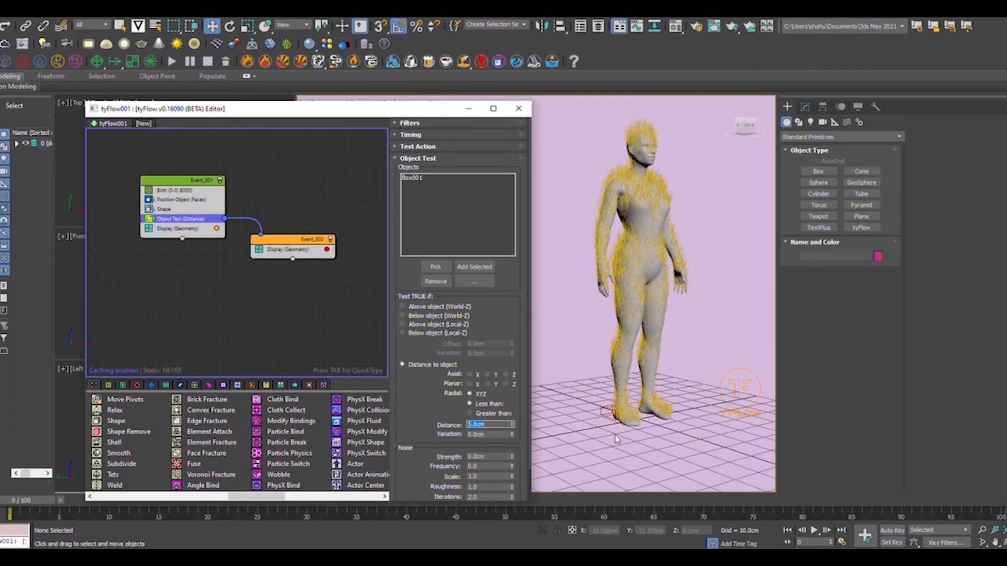
scroll(617, 439, "up", 5)
scroll(603, 409, "down", 8)
scroll(575, 363, "up", 3)
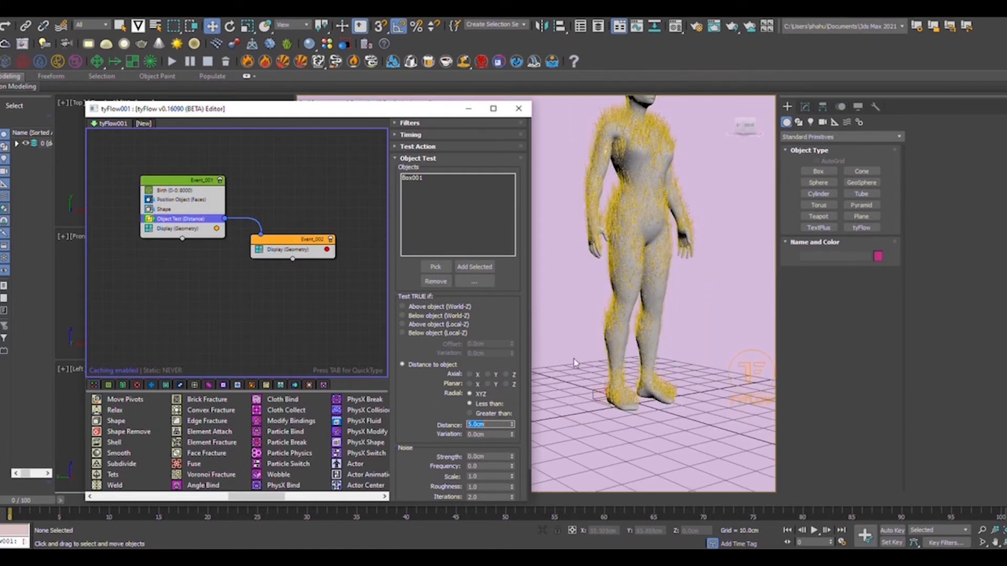
left_click(217, 229)
Show Event_001 particles as Small Dots.
left_click(459, 240)
left_click(199, 228)
left_click(437, 144)
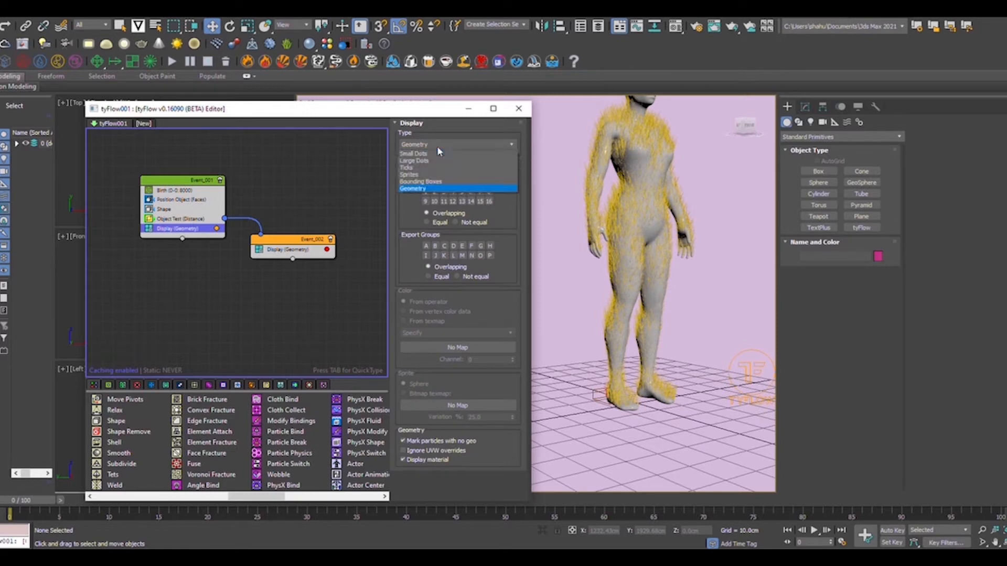
left_click(417, 161)
scroll(287, 425, "left", 5)
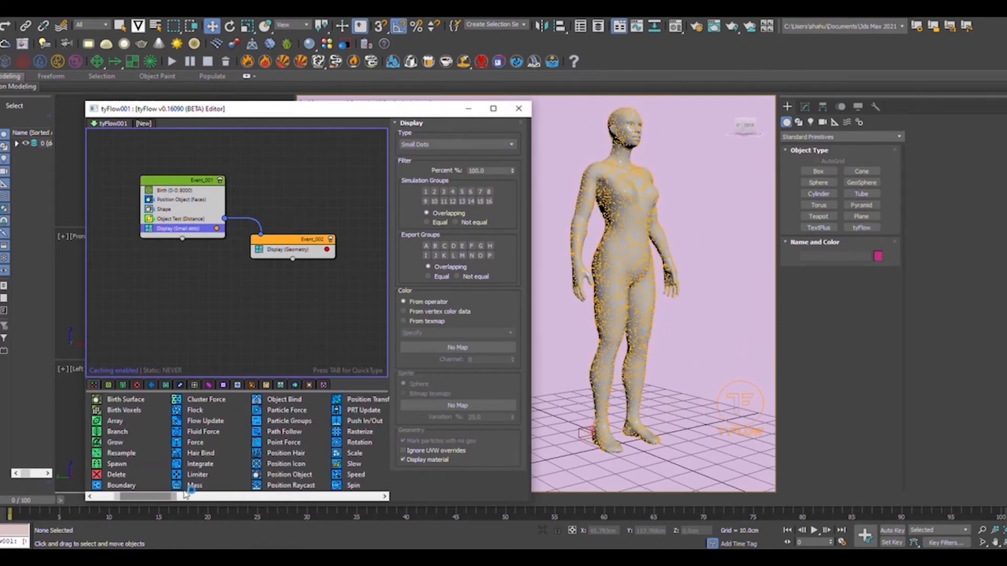
Add Particle Groups to Event_002 with export groups Change enabled, then add a Property Test to Event_001.
left_click_drag(288, 425, 303, 252)
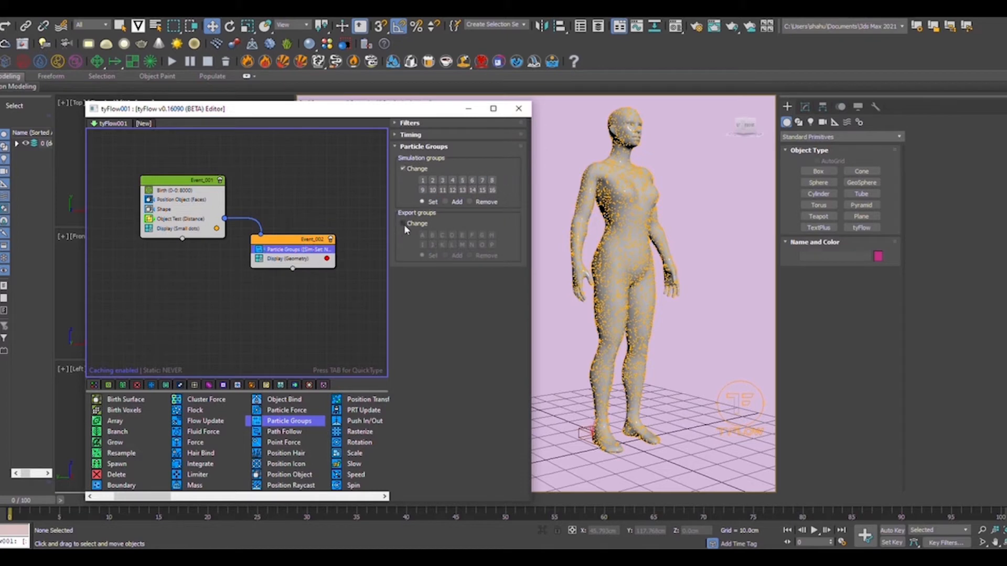
left_click(403, 224)
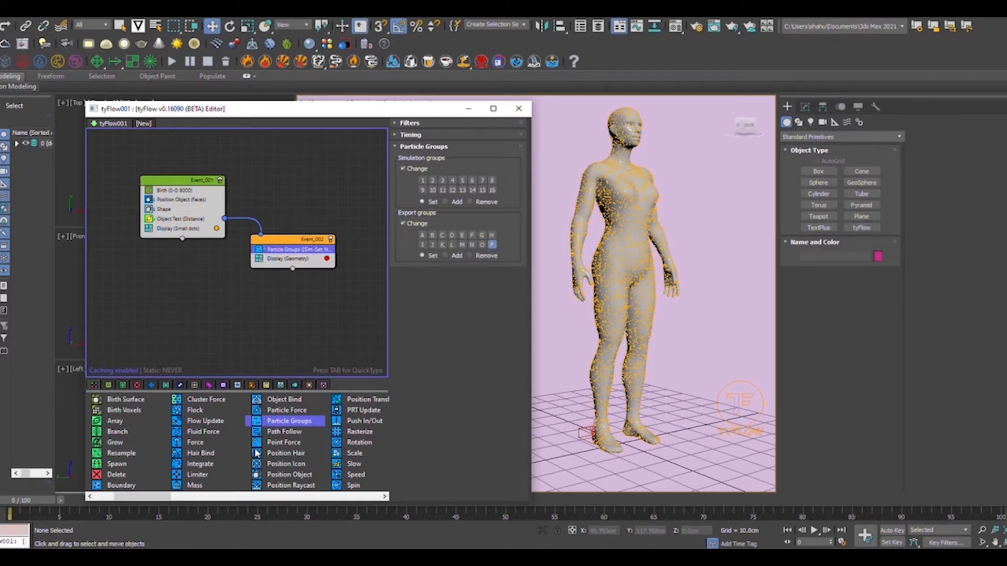
left_click_drag(163, 498, 296, 498)
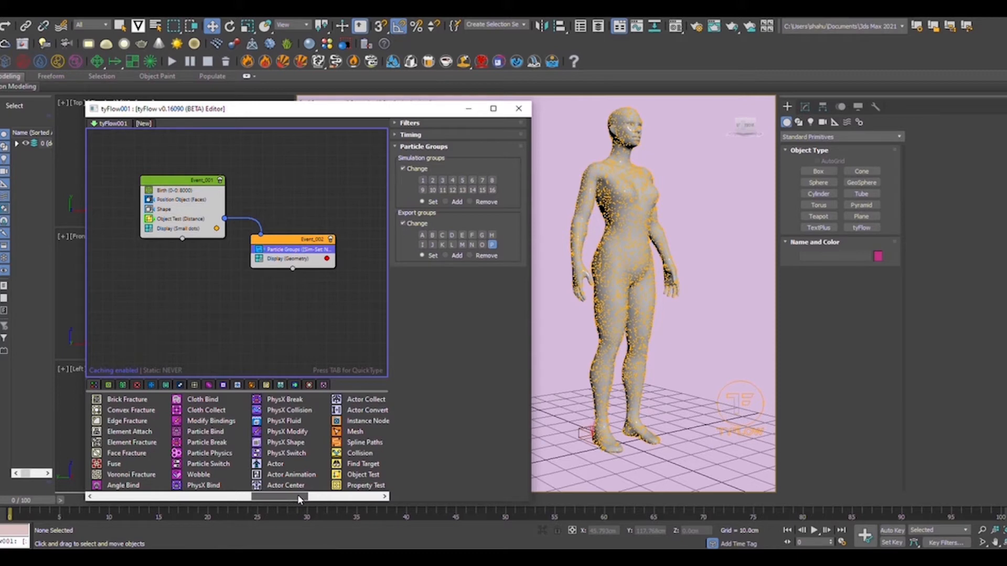
left_click_drag(298, 496, 173, 230)
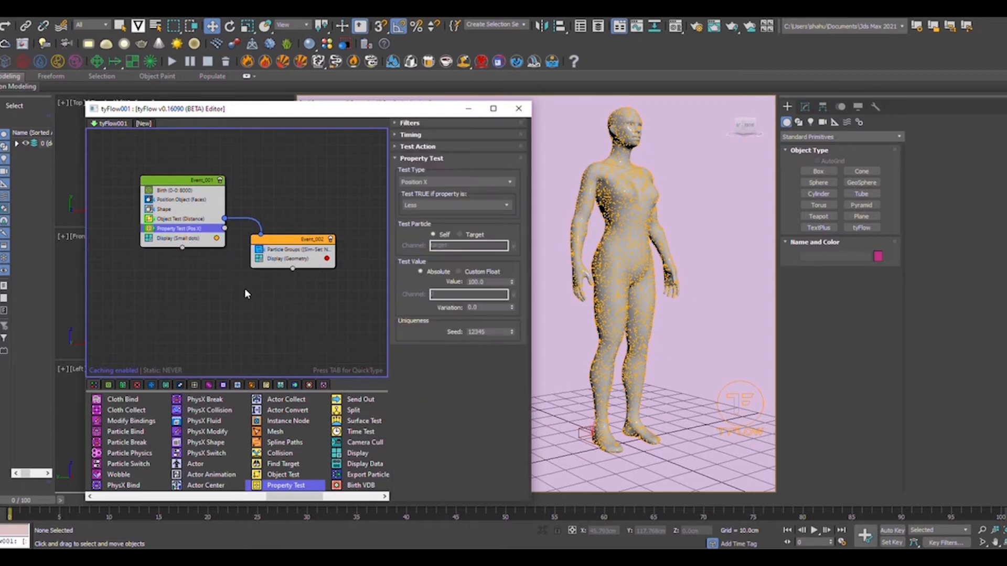
Set the Property Test to check Neighbors, passing when the count is greater.
left_click(433, 183)
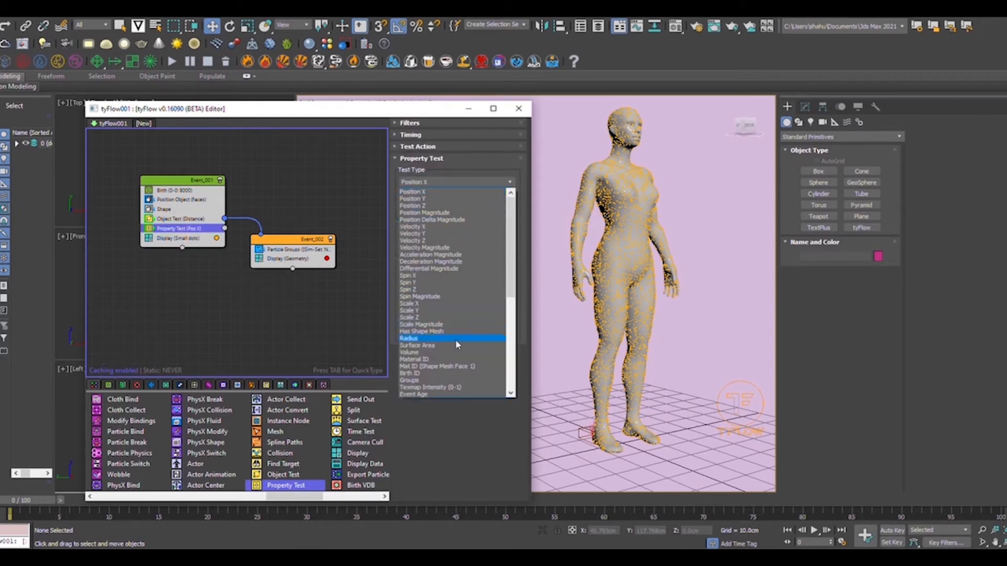
scroll(445, 357, "down", 5)
left_click(445, 353)
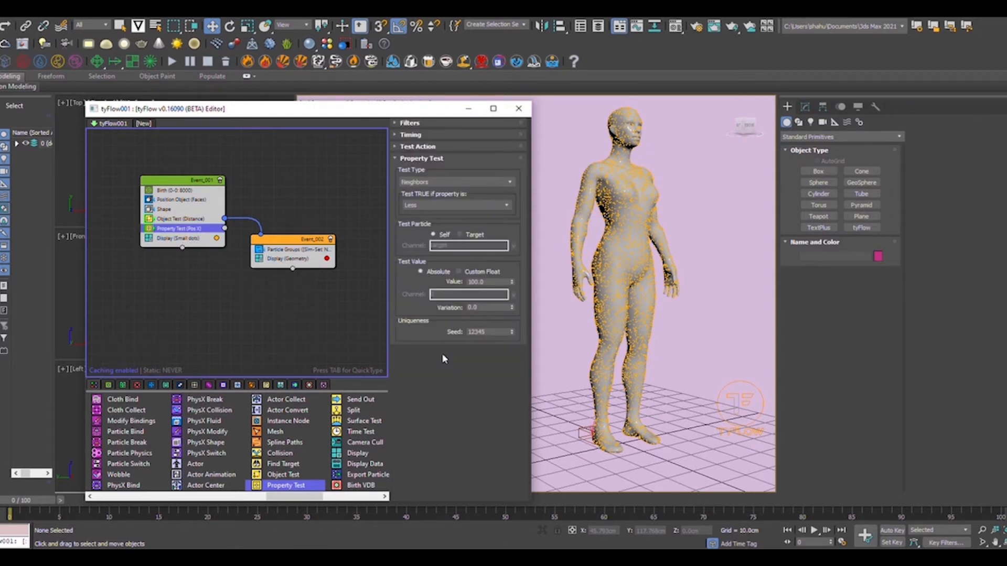
left_click(447, 205)
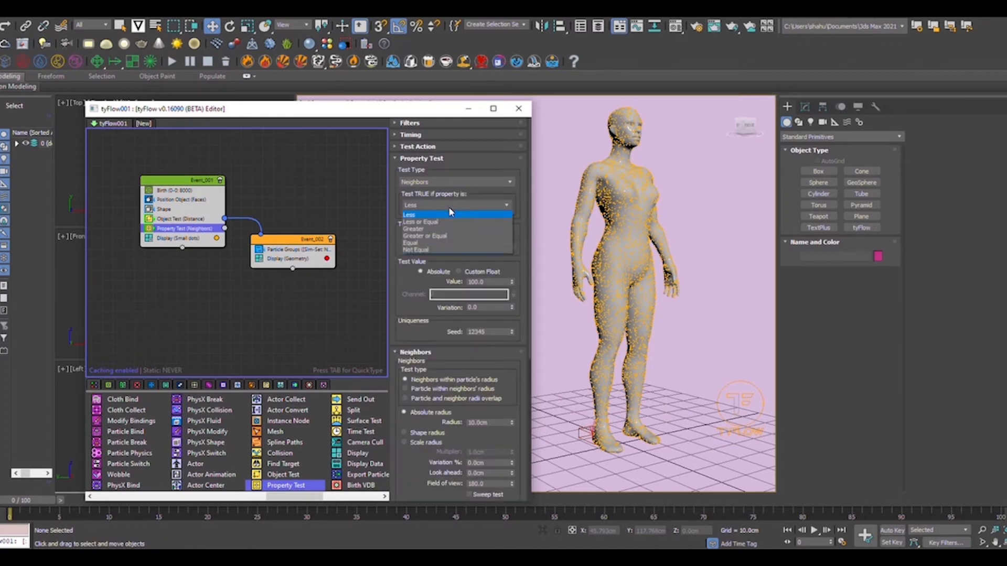
left_click(443, 229)
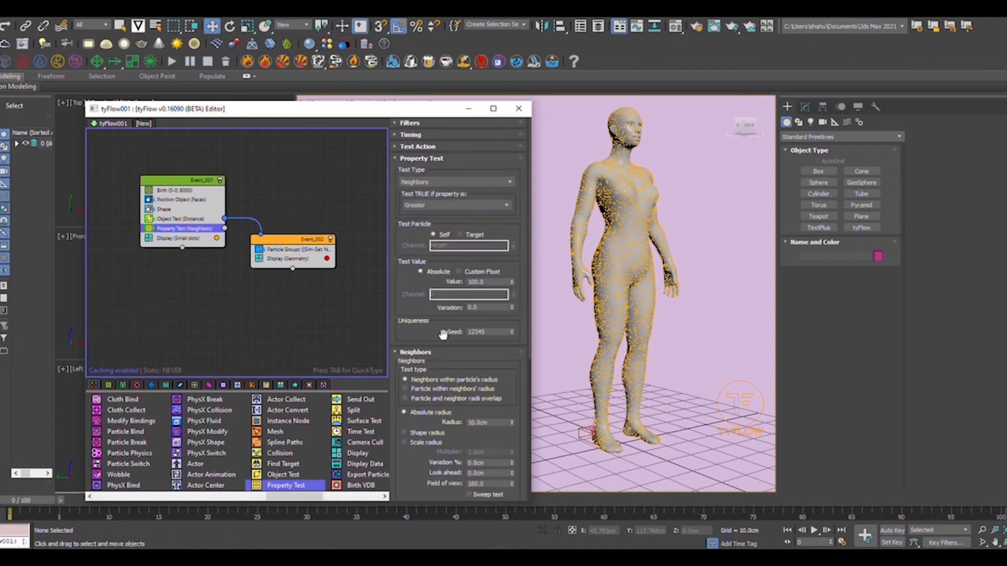
left_click_drag(466, 361, 464, 290)
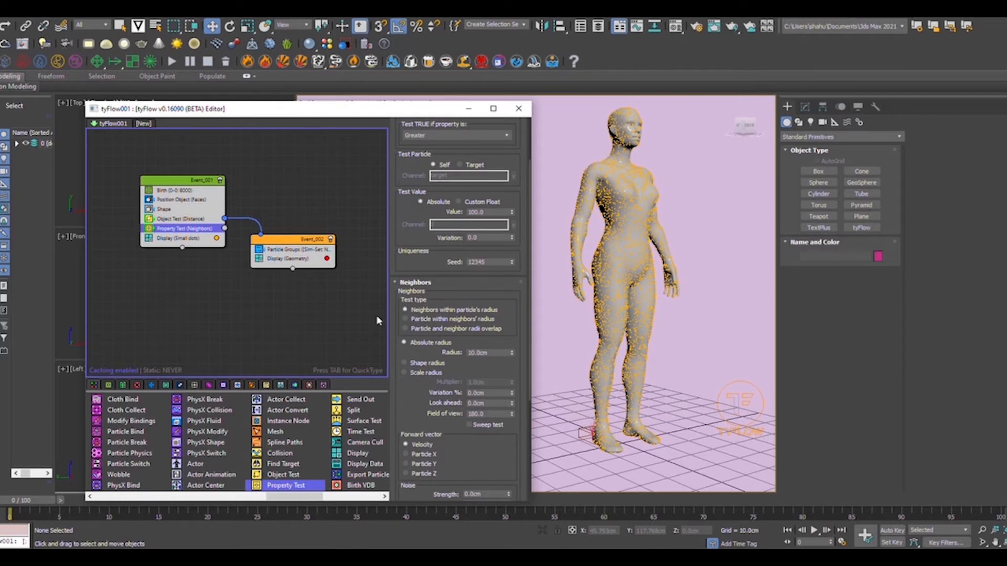
Apply the Property Test to export group P and shift the Event_002 node.
left_click(309, 320)
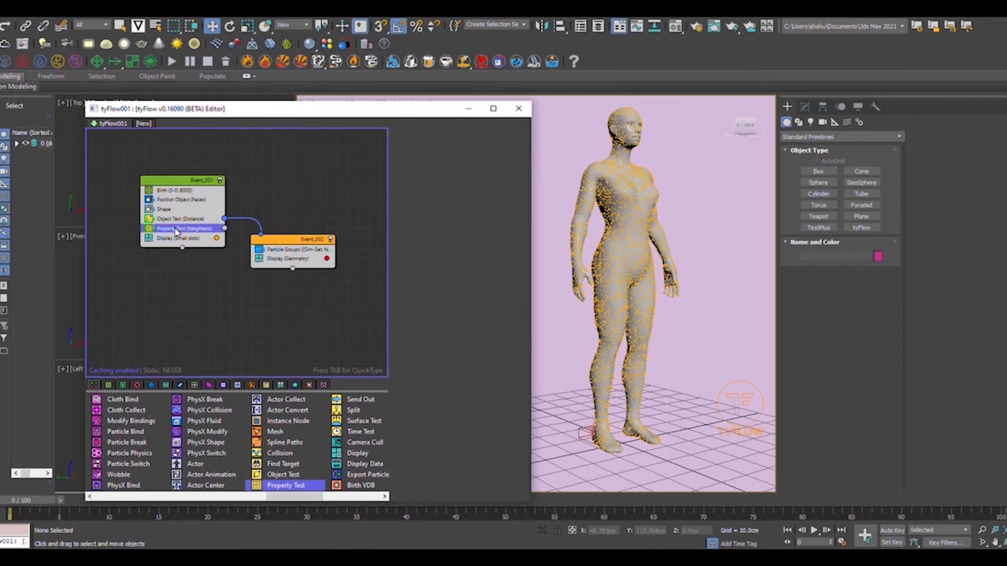
left_click(177, 230)
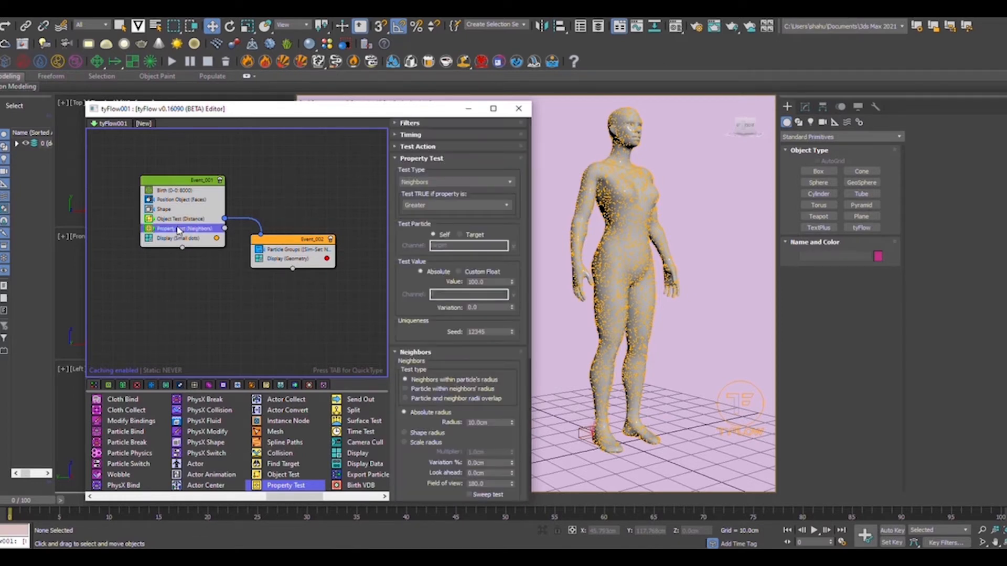
double_click(490, 282)
scroll(467, 215, "down", 5)
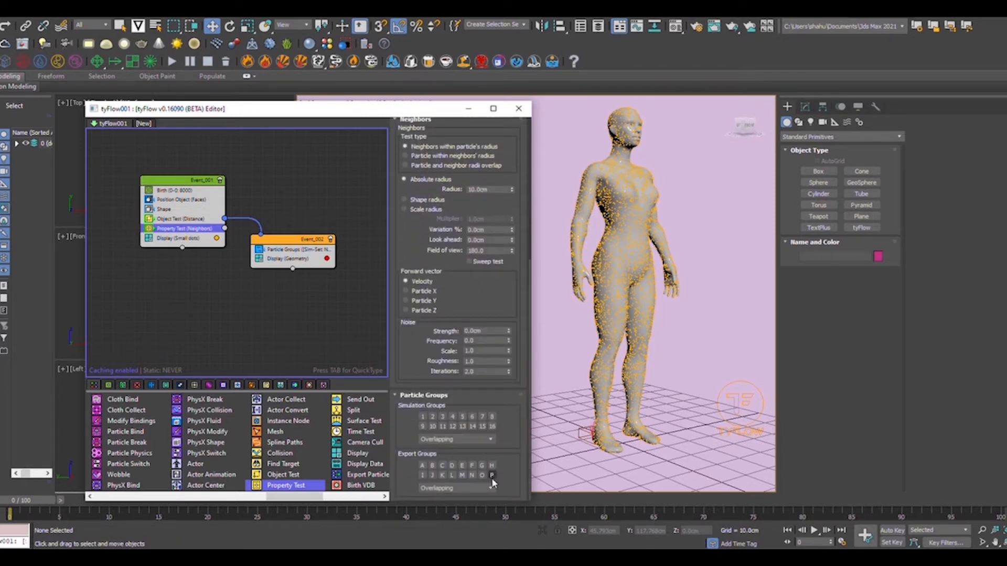
left_click(492, 475)
left_click_drag(290, 248, 312, 258)
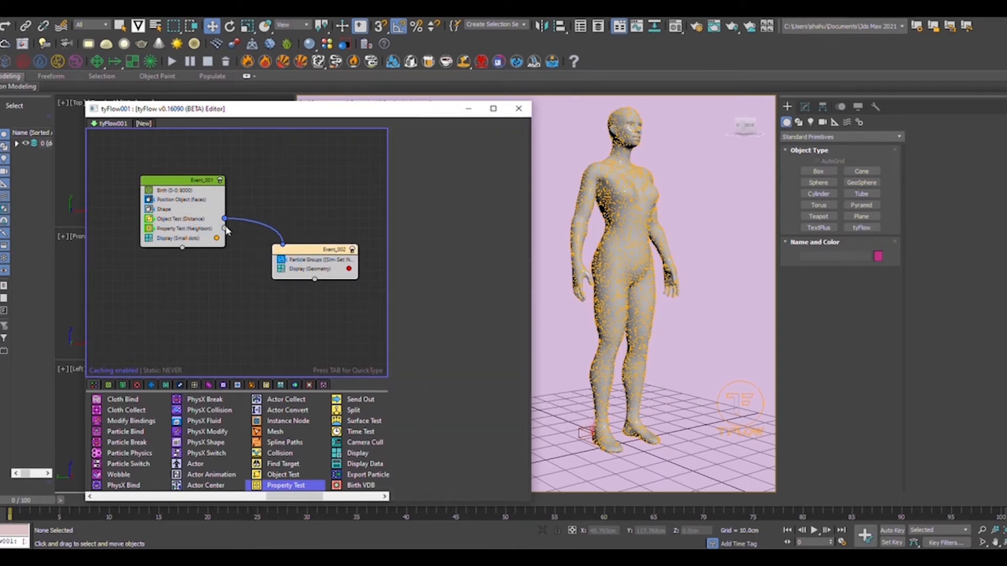
Wire the Property Test output into Event_002, widen Event_001, and scrub to about frame 20.
left_click_drag(225, 229, 284, 244)
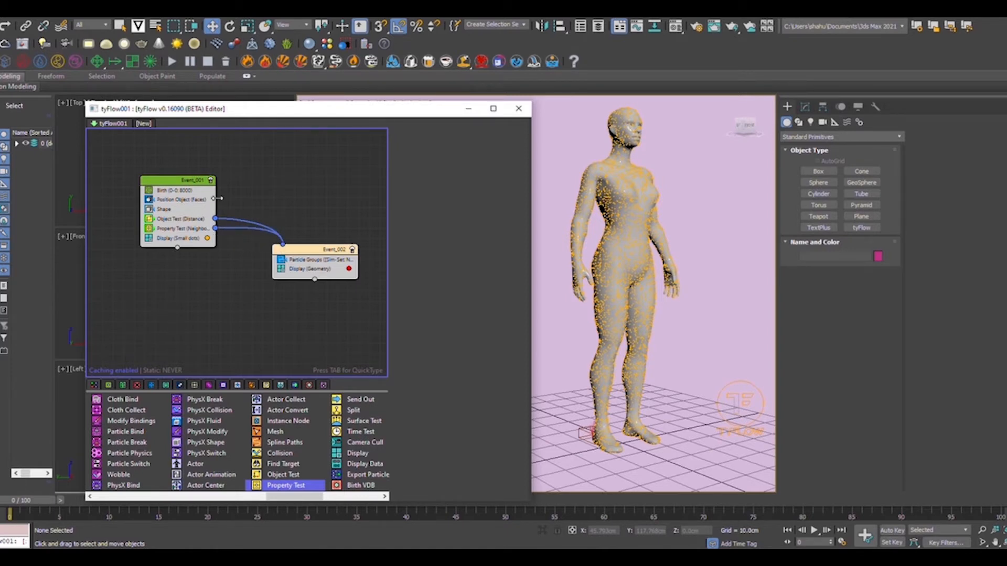
left_click_drag(216, 198, 243, 202)
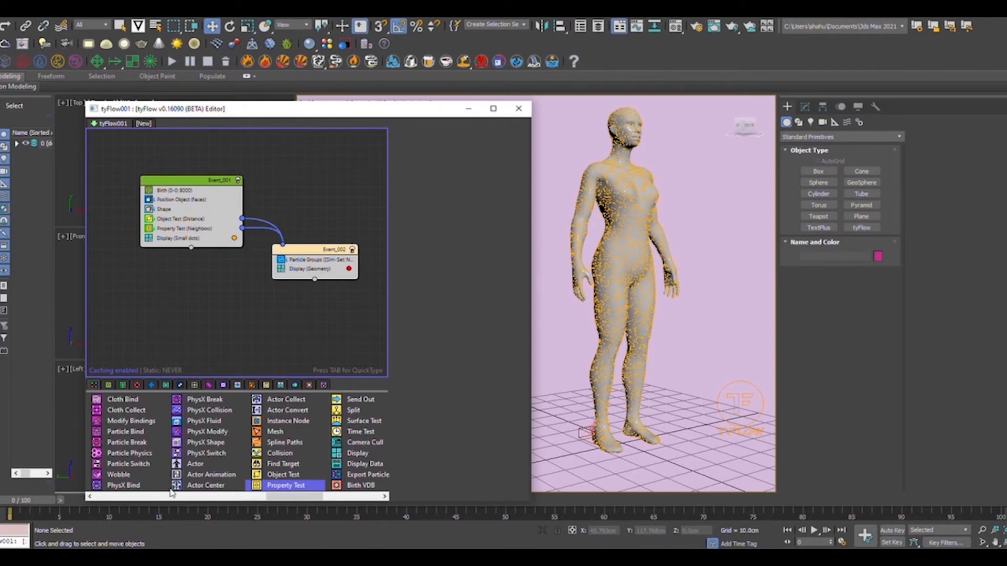
left_click_drag(33, 502, 2, 519)
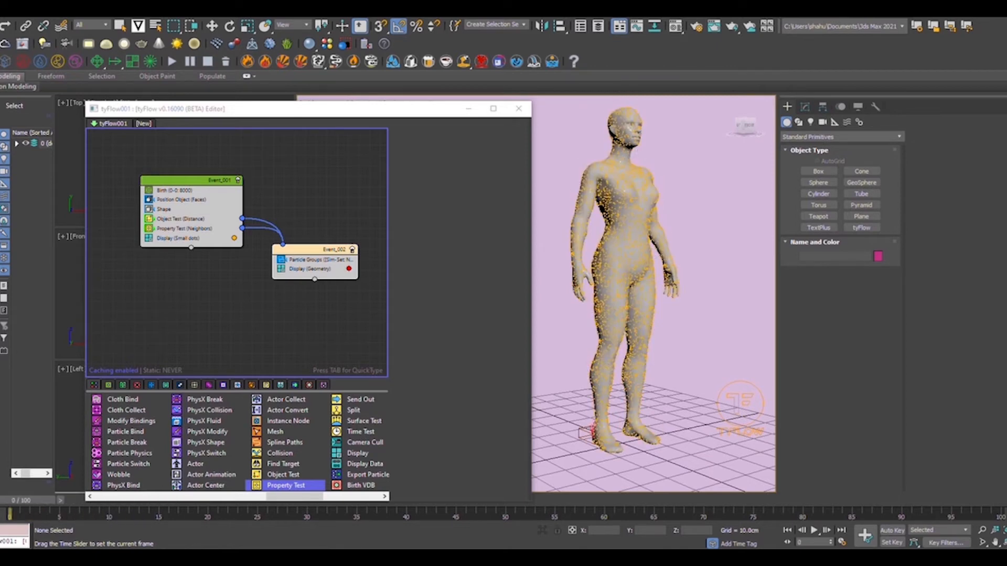
Set the Birth operator's End frame to 0 after trying 100, so all 8000 particles spawn at once.
left_click(176, 191)
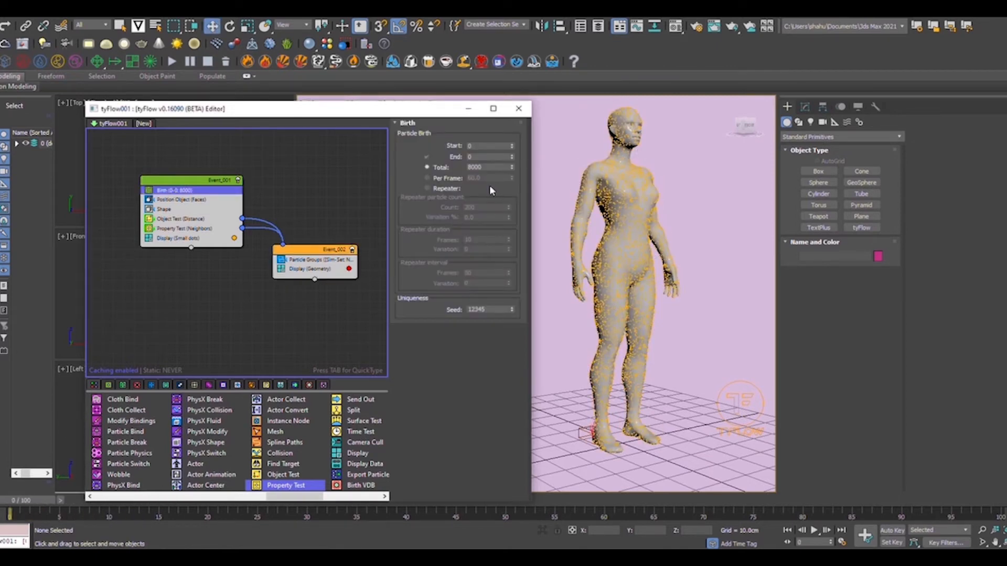
left_click(476, 157)
key("Return")
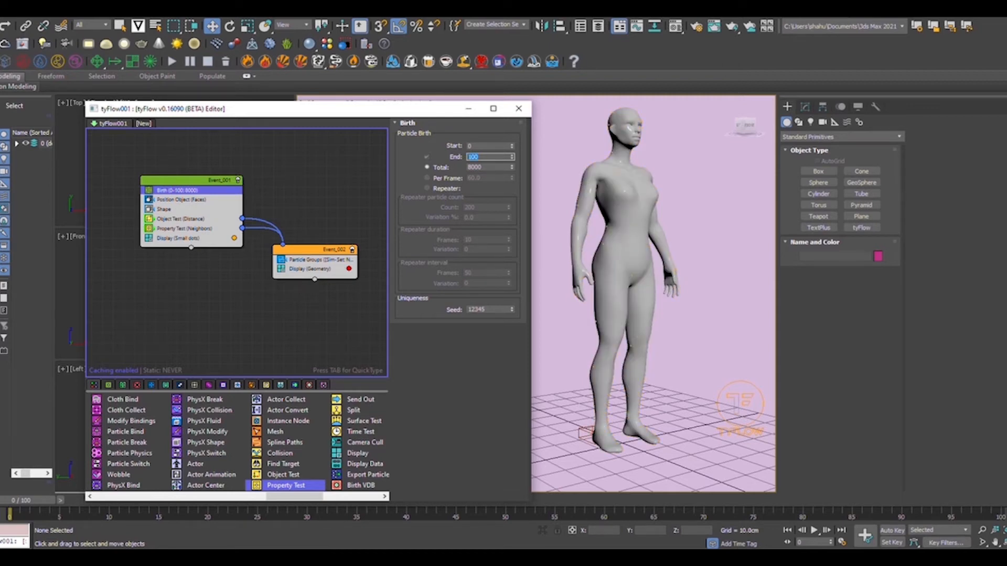
left_click_drag(44, 507, 760, 510)
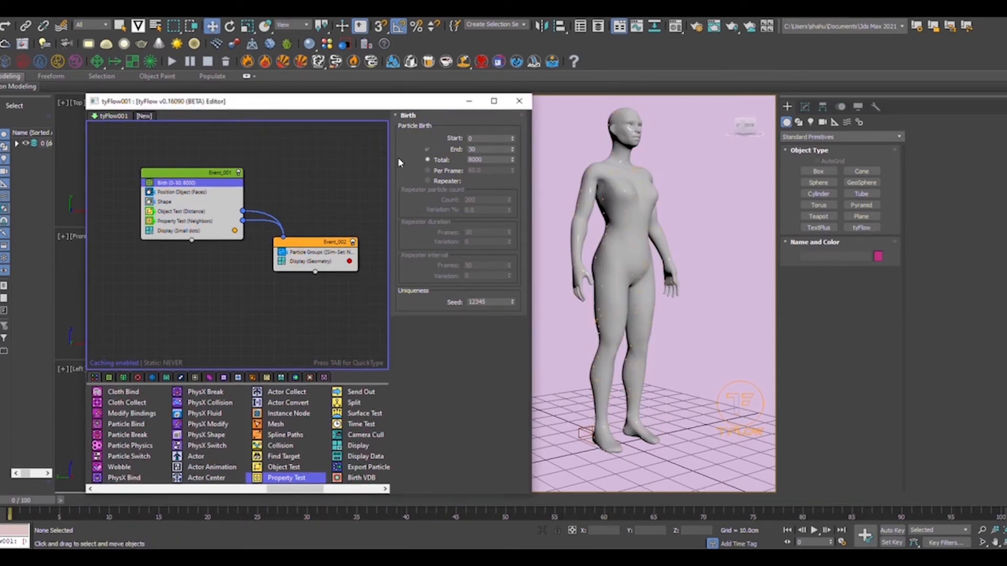
double_click(485, 149)
key("Return")
left_click(200, 221)
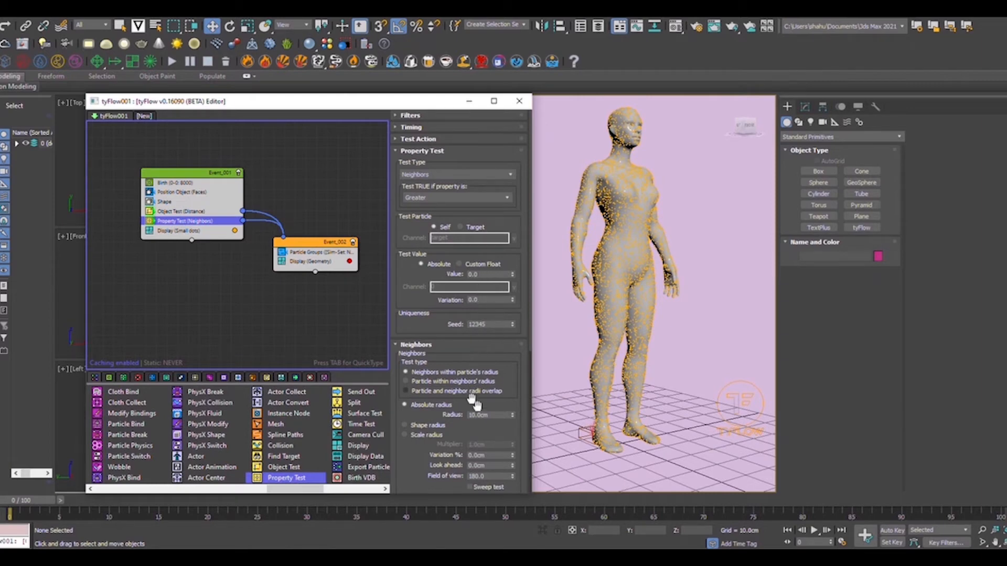
Try a 5cm Neighbors radius, then settle on 3cm and preview the red strands forming.
double_click(480, 415)
type("5cm")
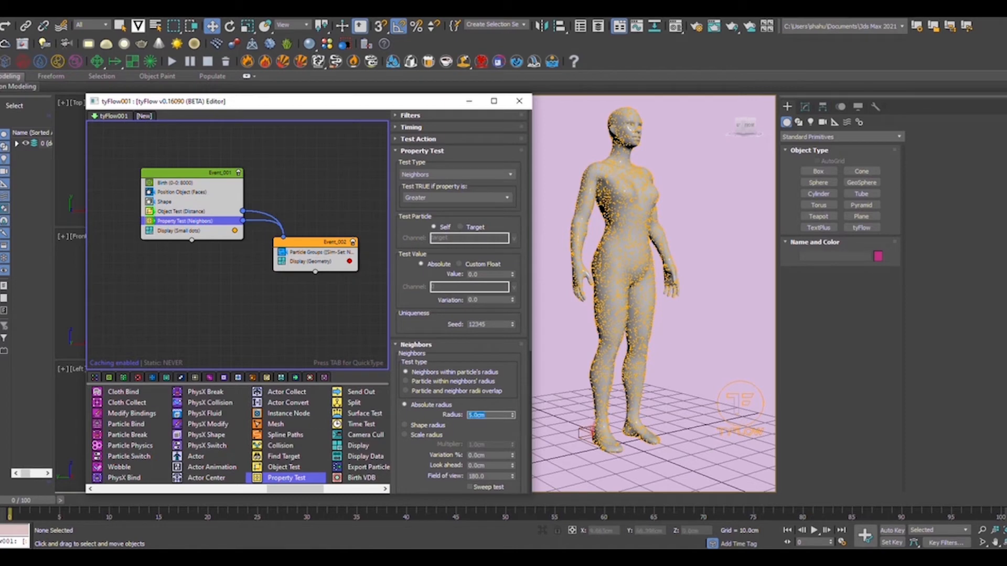
left_click_drag(48, 502, 460, 500)
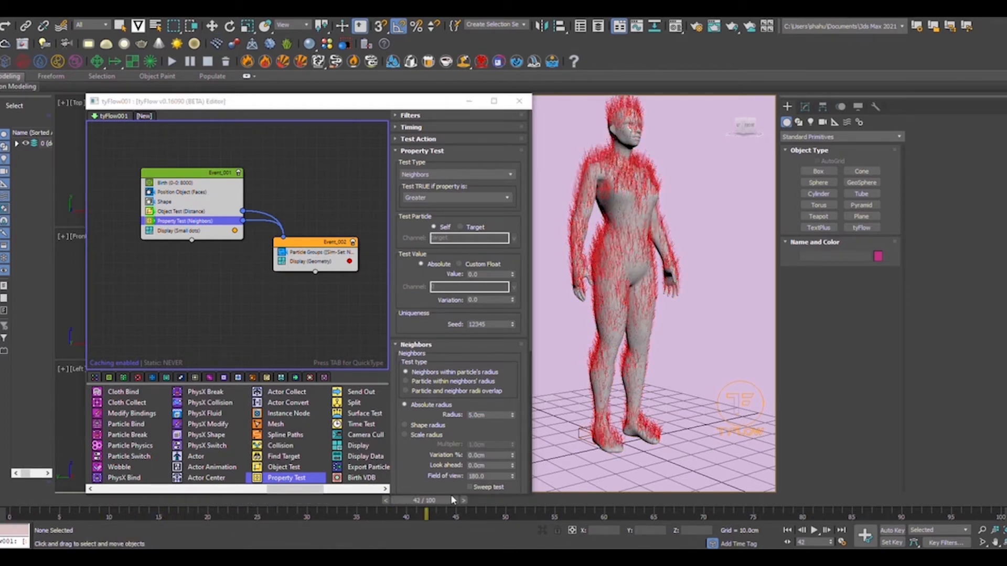
key("w")
double_click(469, 414)
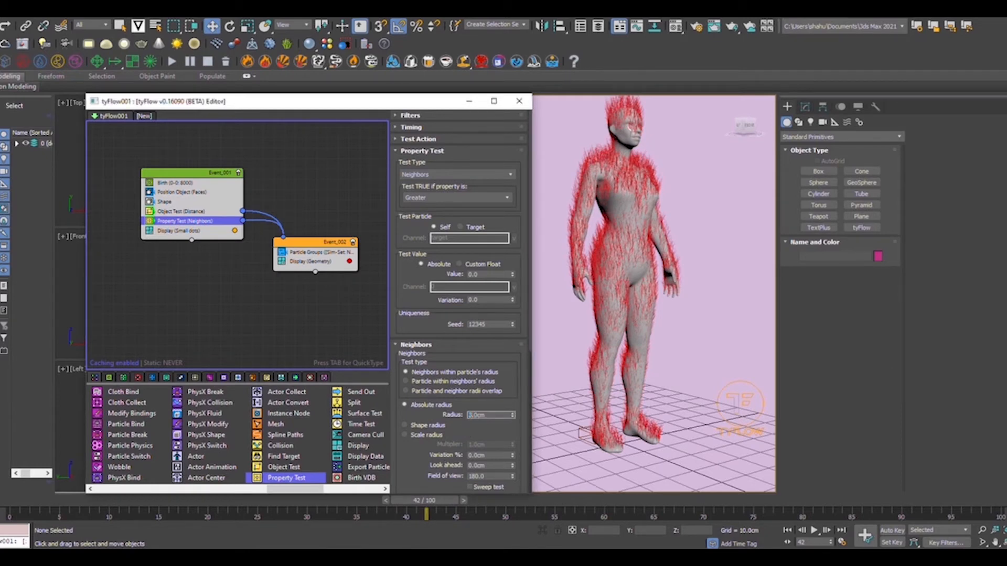
type("3")
key("Return")
left_click_drag(427, 502, 515, 518)
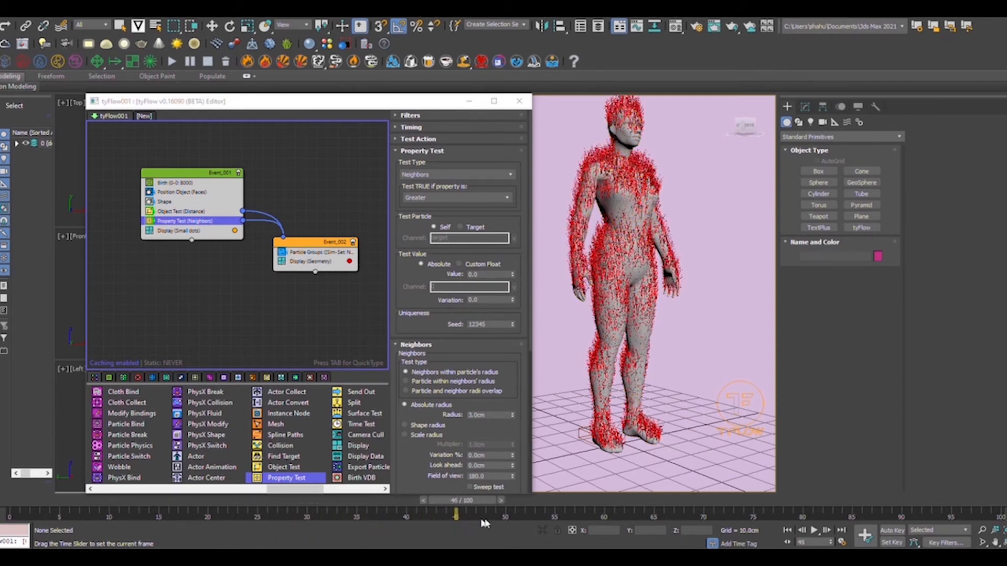
left_click(478, 414)
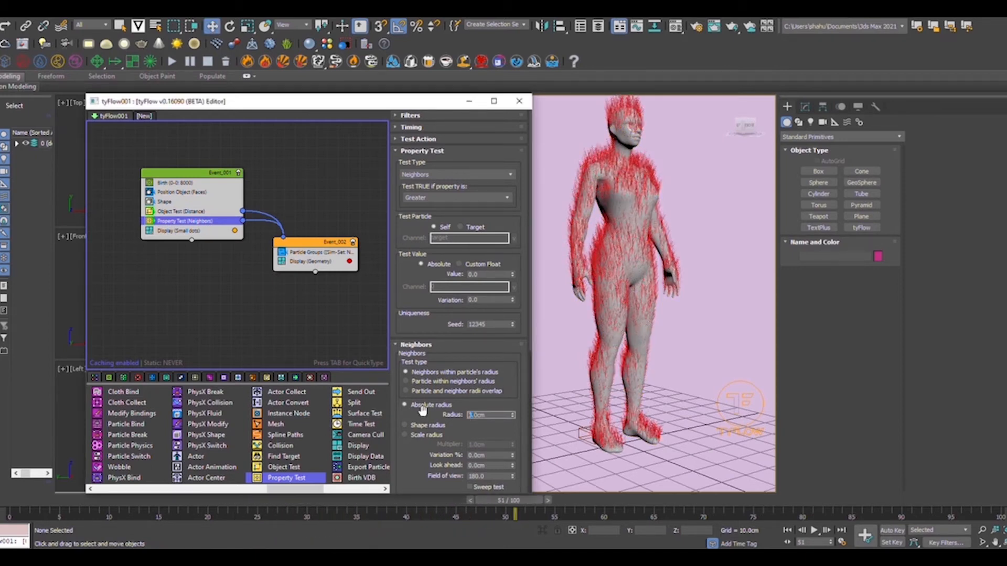
Add a Random 3D Rotation operator to Event_002.
left_click_drag(499, 501, 21, 498)
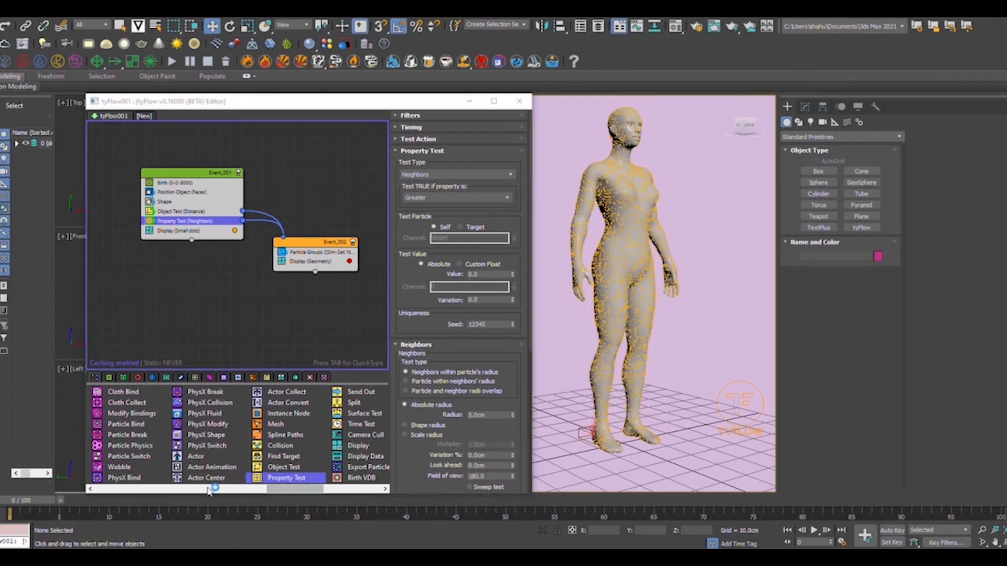
left_click_drag(288, 494, 165, 496)
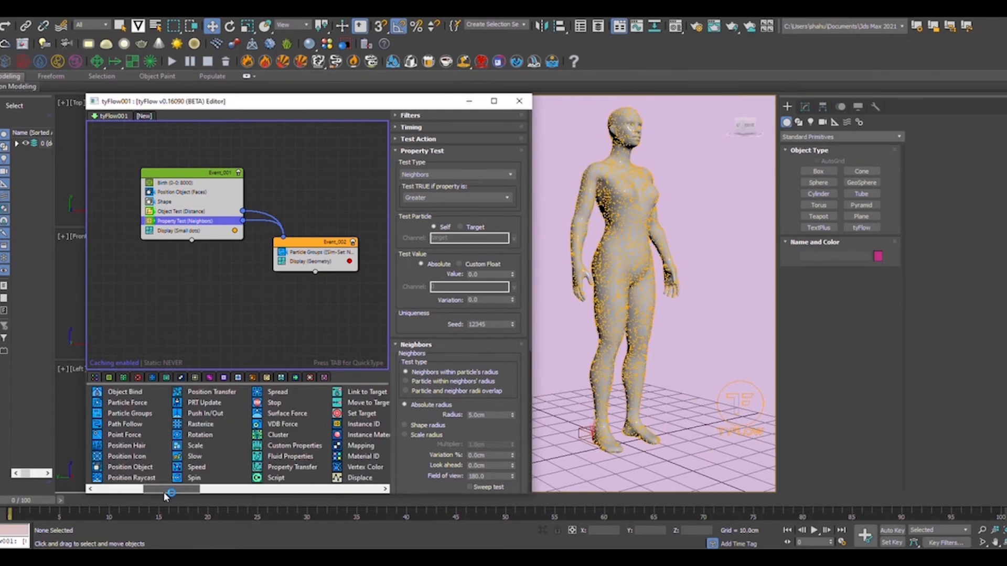
mouse_move(207, 438)
left_mouse_down()
mouse_move(259, 407)
mouse_move(319, 253)
mouse_move(327, 256)
left_mouse_up()
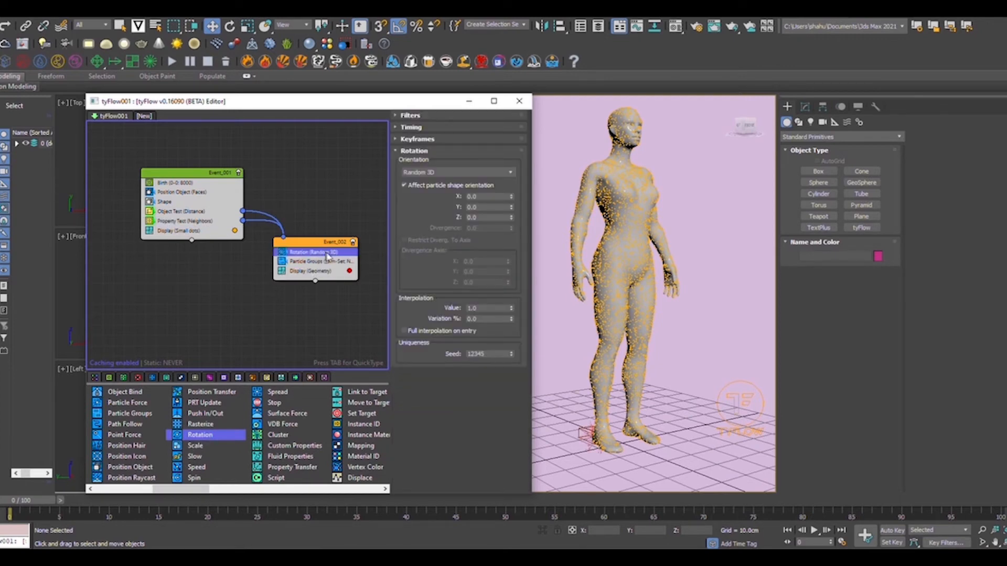
Add a Scale operator (Inherit Previous) to Event_002.
scroll(606, 453, "up", 6)
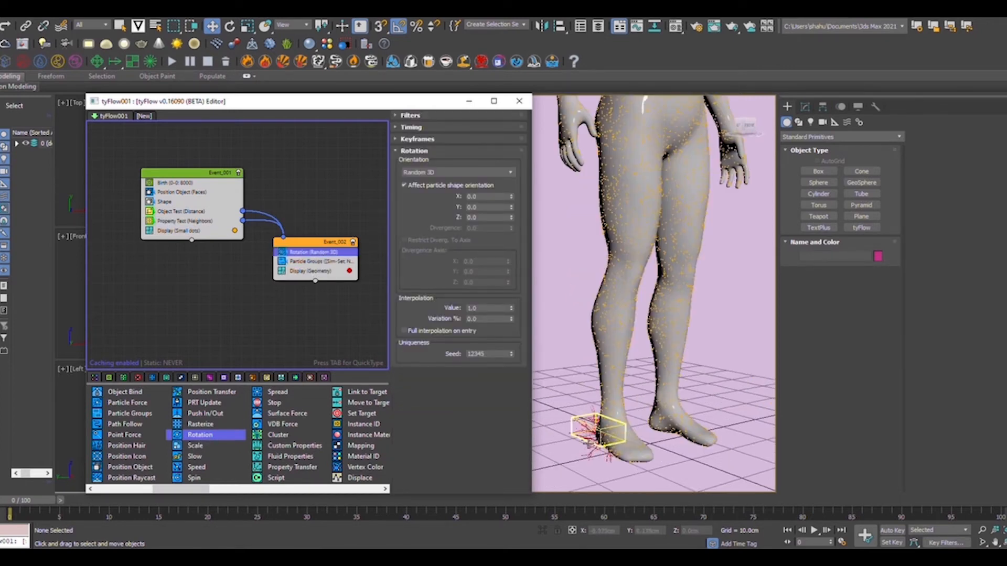
scroll(604, 434, "up", 4)
middle_click_drag(602, 433, 697, 347)
scroll(690, 352, "down", 3)
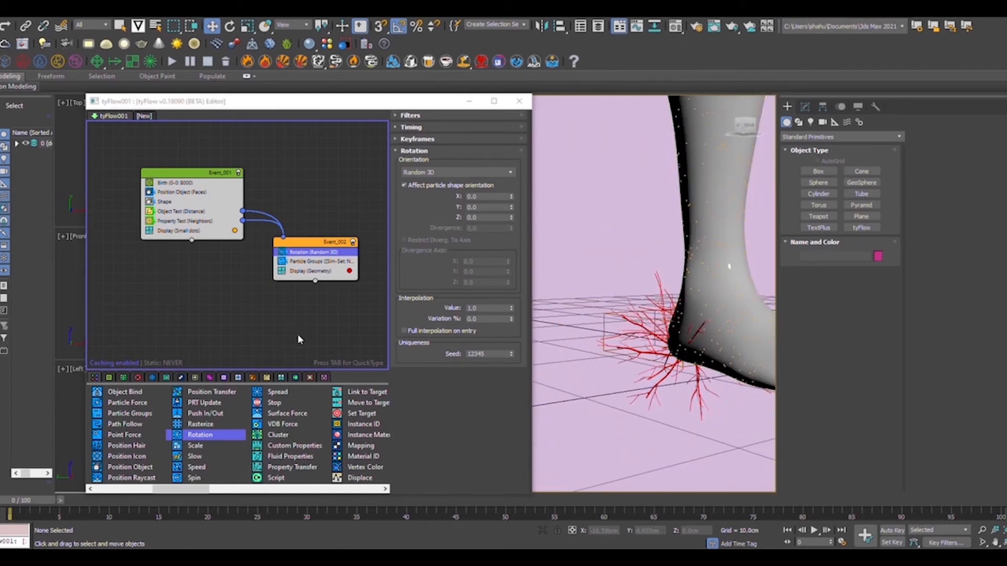
left_click_drag(196, 447, 309, 262)
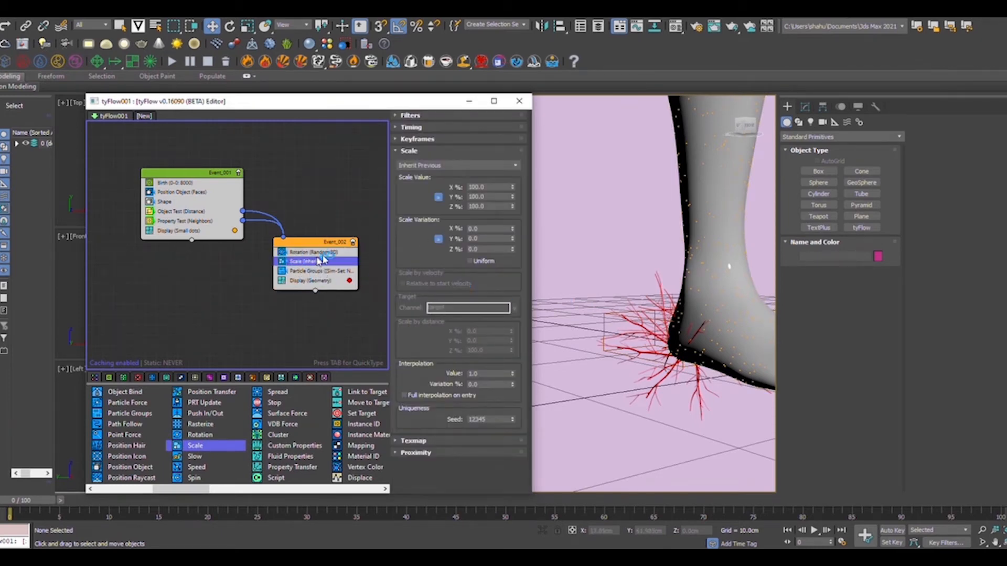
Move the Scale operator above Rotation and set its scale to 50%.
left_click_drag(324, 262, 329, 251)
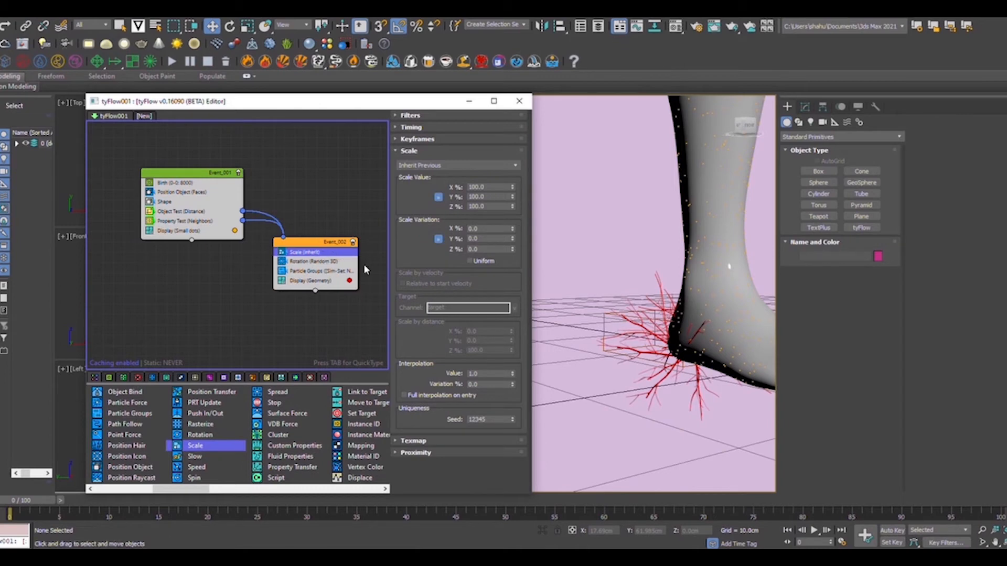
double_click(488, 187)
type("1")
key("Return")
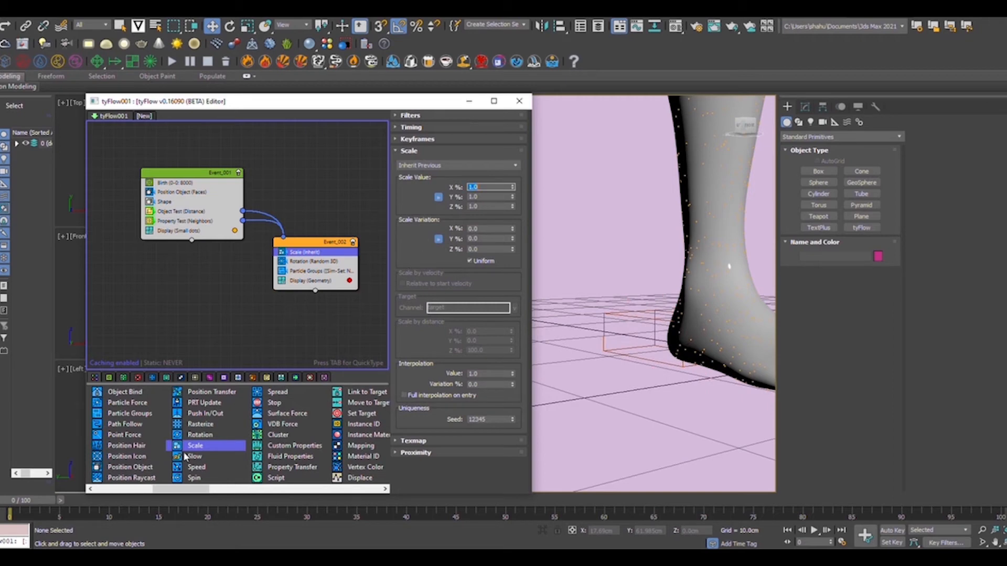
Add a second Scale operator below Rotation with Uniform checked, set to 105%.
left_click_drag(185, 456, 241, 414)
left_click_drag(294, 274, 298, 269)
left_click(470, 261)
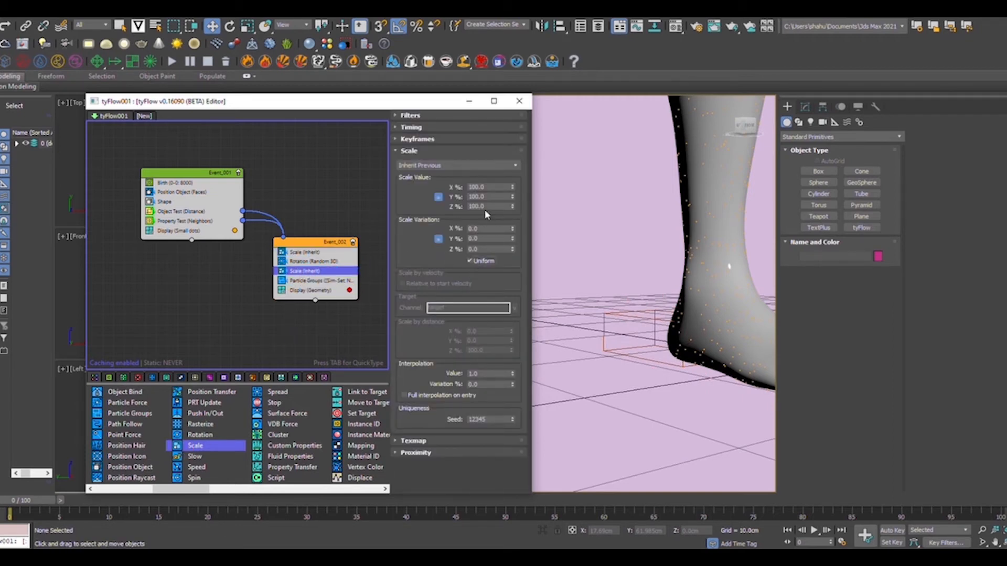
double_click(488, 187)
scroll(606, 366, "down", 5)
scroll(660, 420, "down", 2)
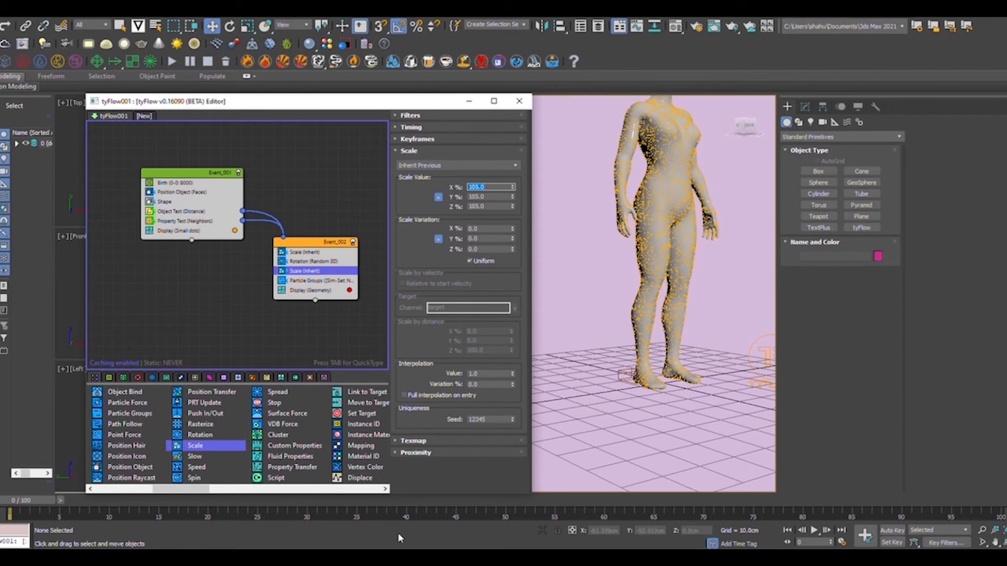
Scrub the timeline to about frame 45 to preview the small red strands.
left_click_drag(41, 507, 10, 509)
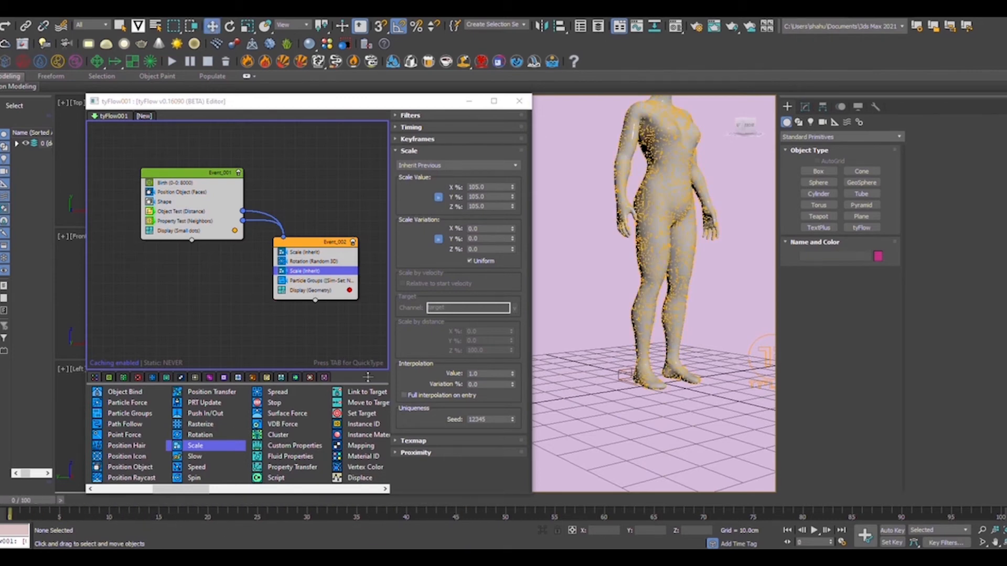
left_click(299, 252)
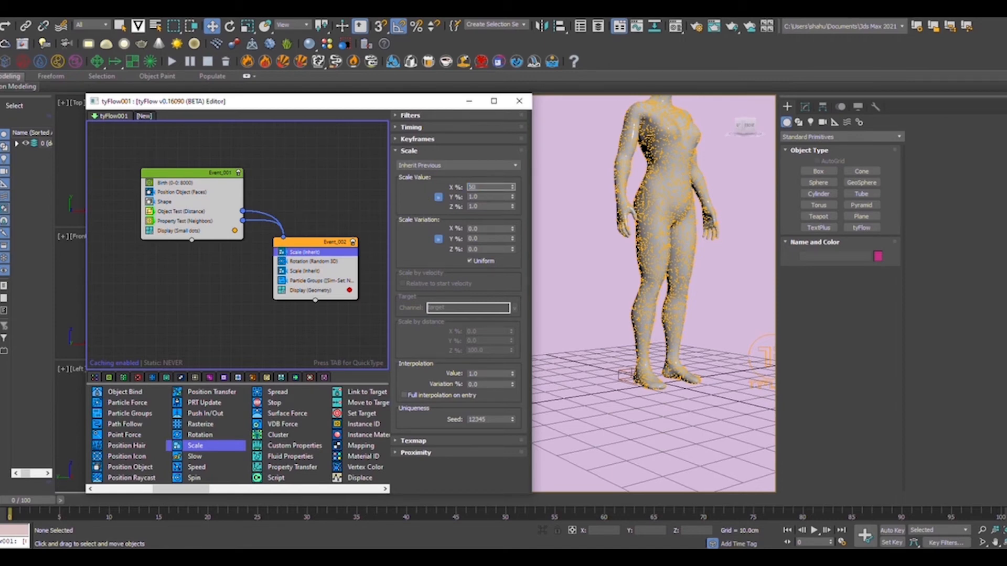
left_click_drag(80, 509, 284, 515)
scroll(677, 210, "up", 5)
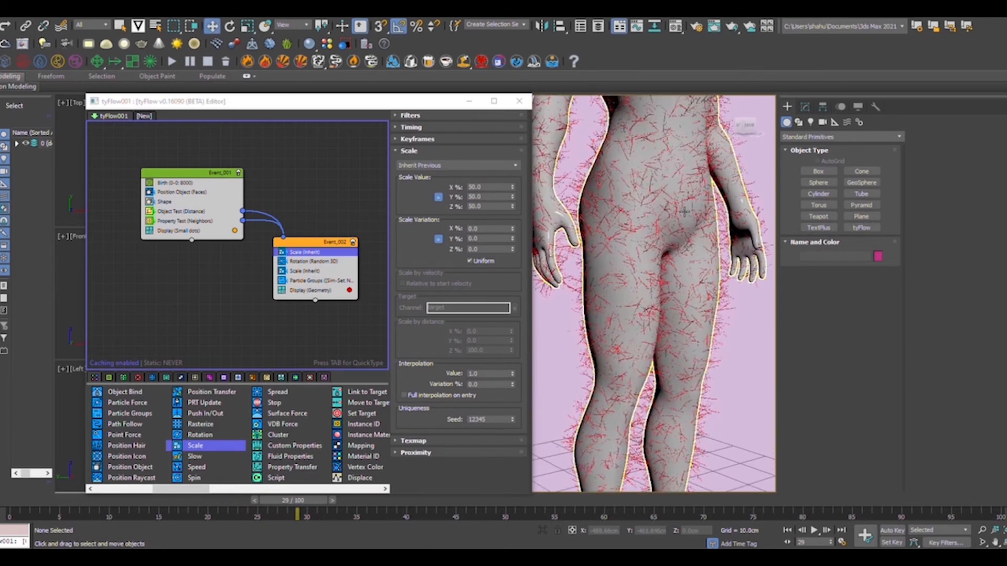
scroll(678, 220, "down", 2)
left_click_drag(297, 512, 358, 510)
Set the scale value to 100% and switch the Shape operator to maple-leaf meshes.
left_click_drag(483, 188, 403, 193)
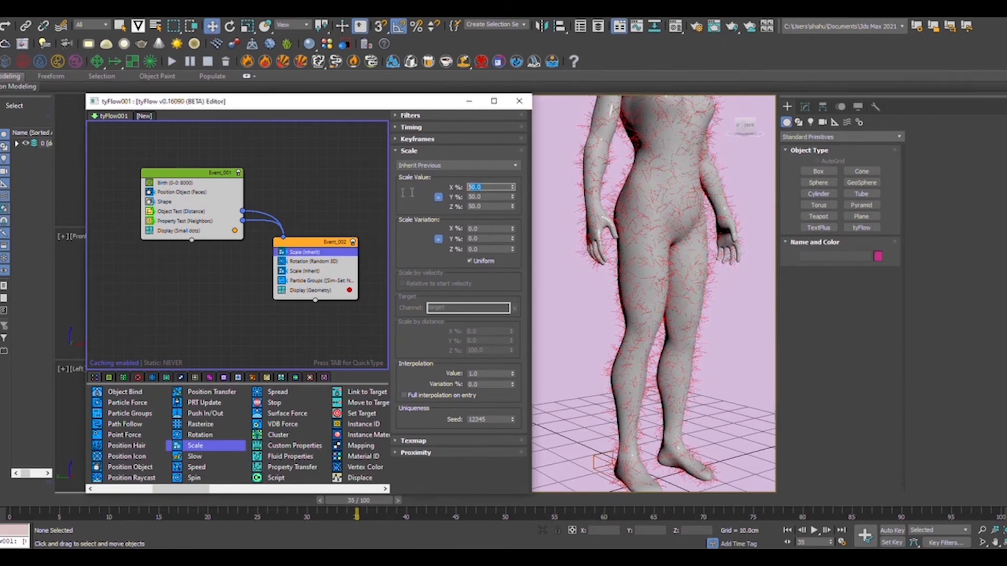
type("100")
key("Return")
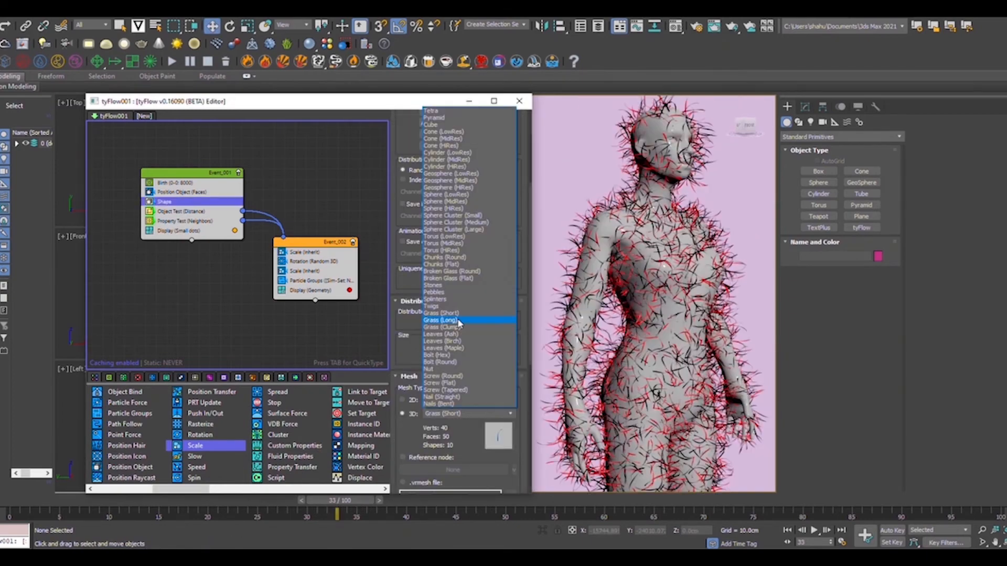
left_click(455, 414)
left_click(466, 414)
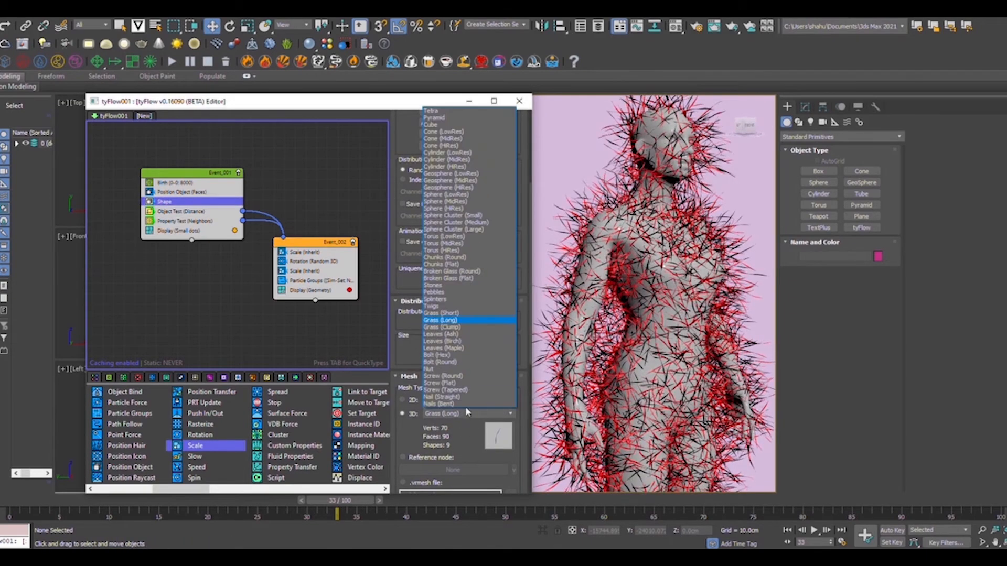
left_click(455, 348)
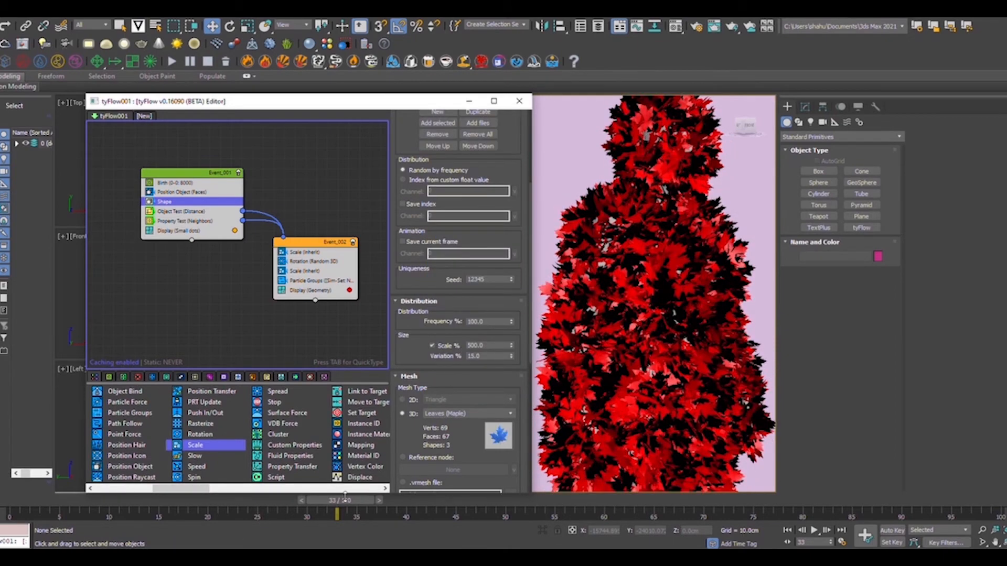
Scale the maple leaves to 200% and raise the Birth total to 10000, previewing the coverage.
left_click_drag(340, 500, 11, 503)
scroll(609, 358, "down", 5)
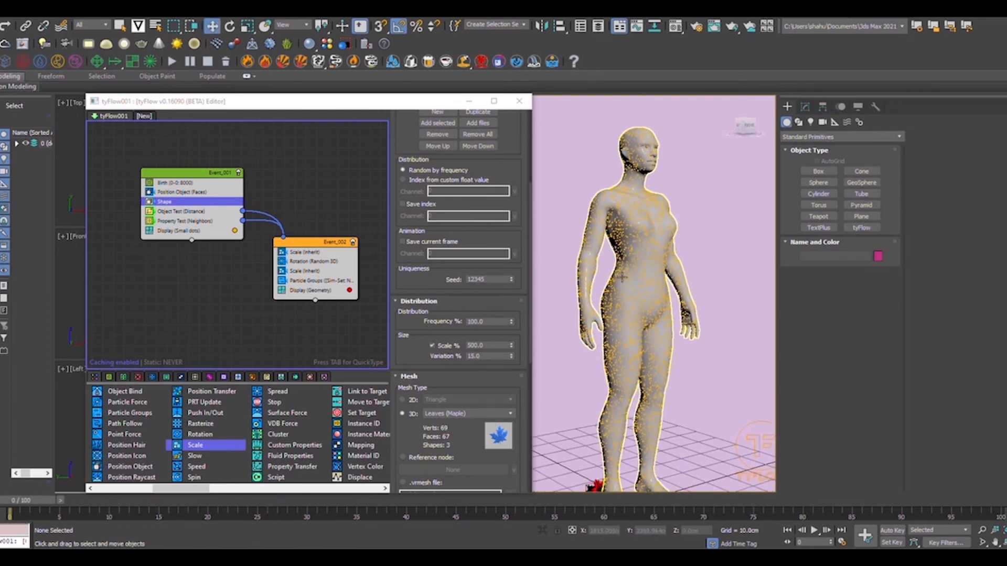
double_click(490, 347)
type("5")
key("Return")
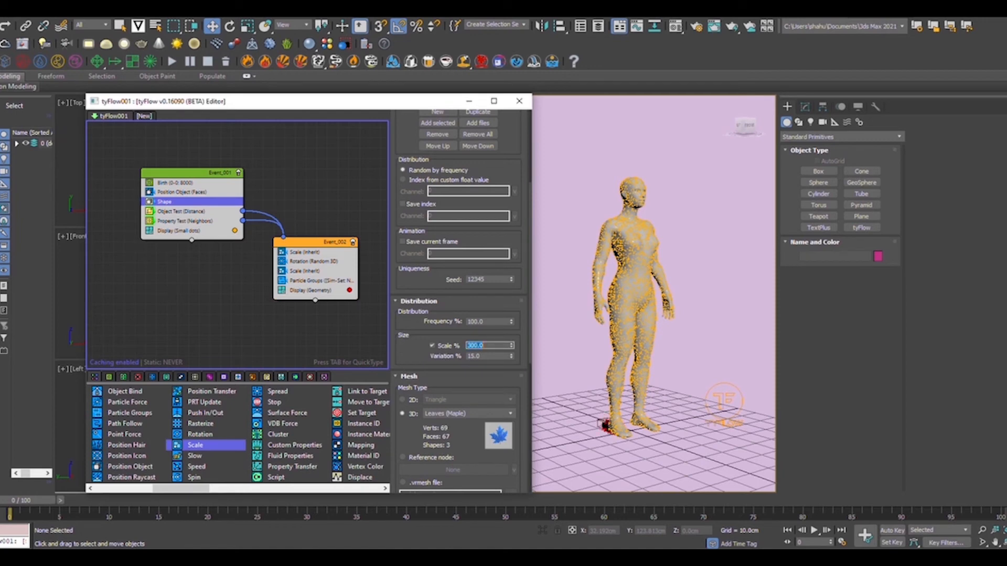
left_click(87, 518)
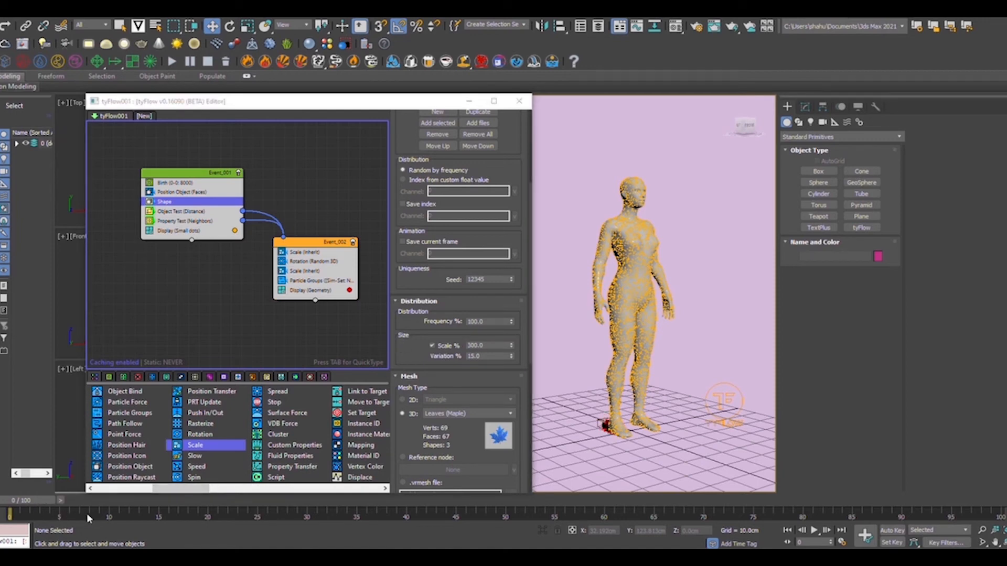
left_click_drag(48, 502, 276, 502)
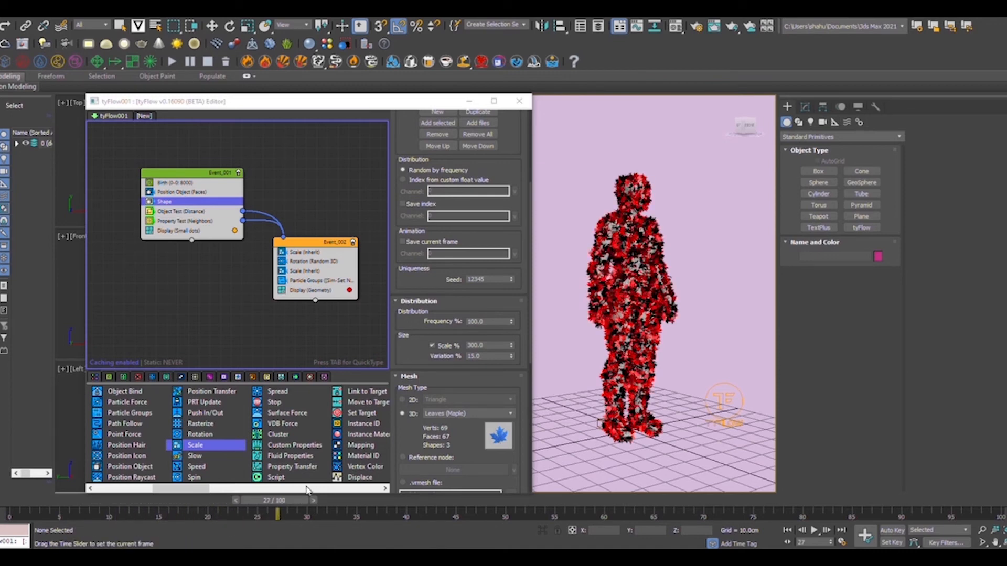
key("w")
scroll(478, 368, "up", 1)
left_click(491, 361)
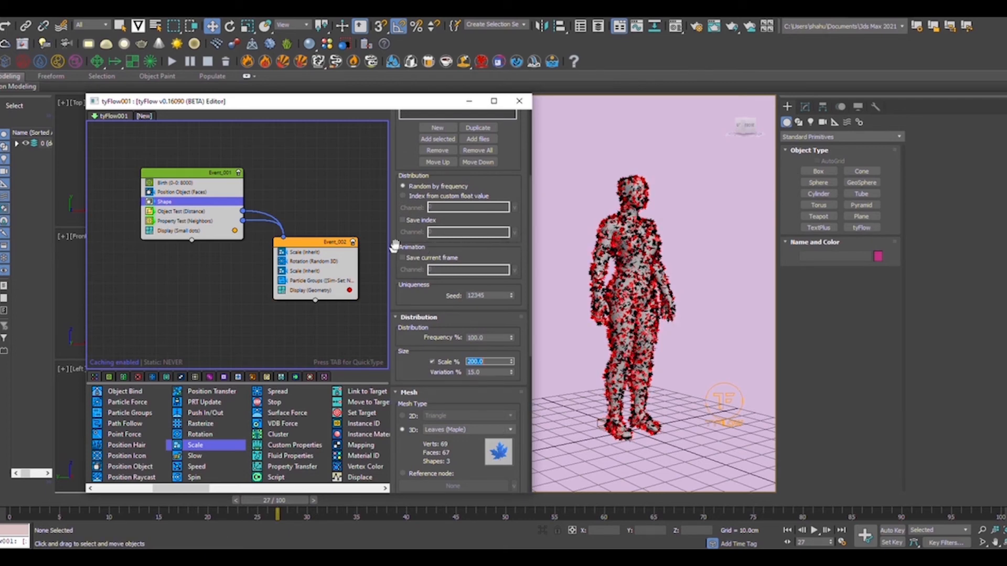
left_click(174, 183)
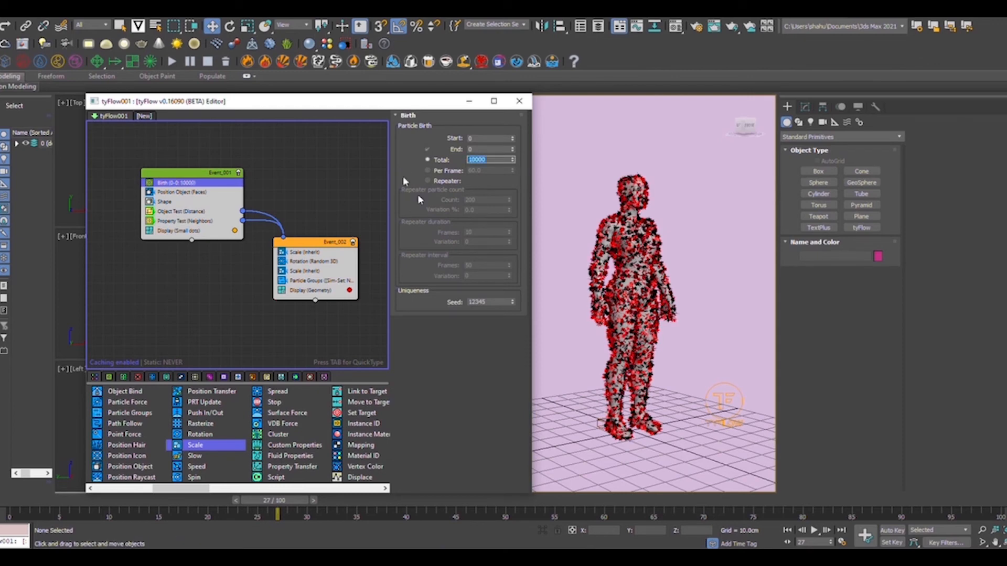
Raise the Birth total to 15000 particles and rewind to watch the leaves build up.
scroll(627, 251, "up", 5)
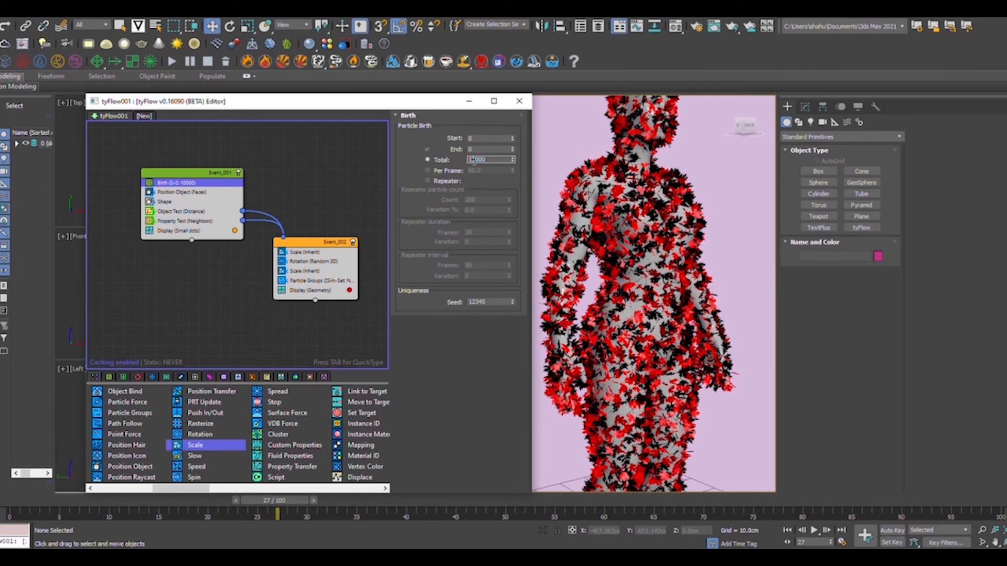
key("Return")
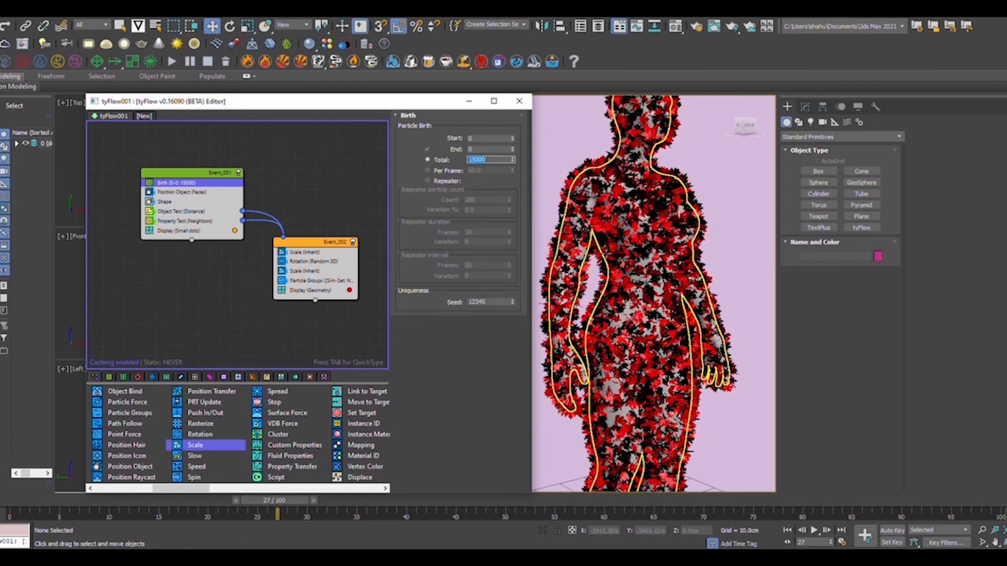
scroll(645, 315, "down", 3)
left_click_drag(270, 503, 11, 502)
Set Event_002's inherited leaf scale to 100% and review leaf growth up to the waist.
key("w")
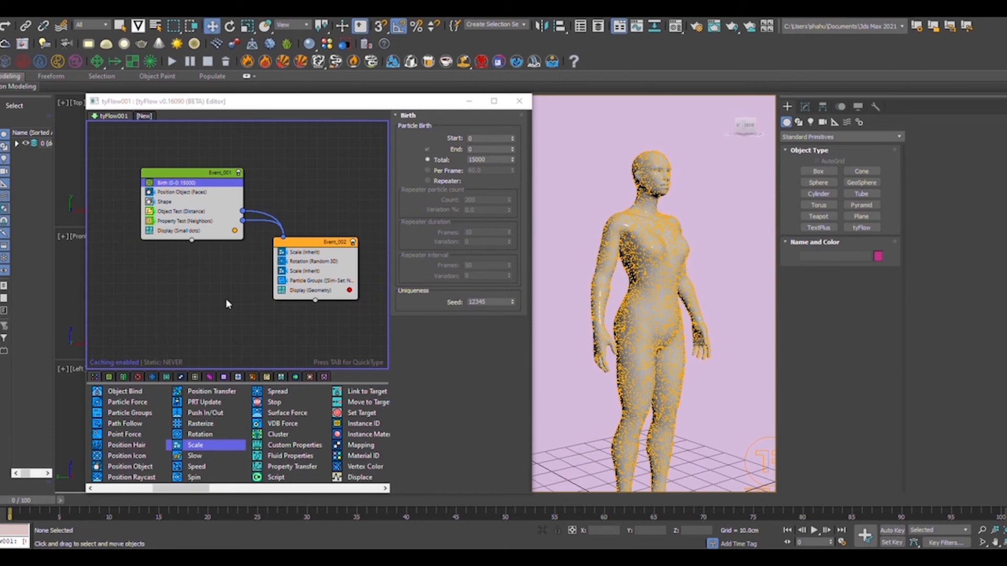
left_click(301, 271)
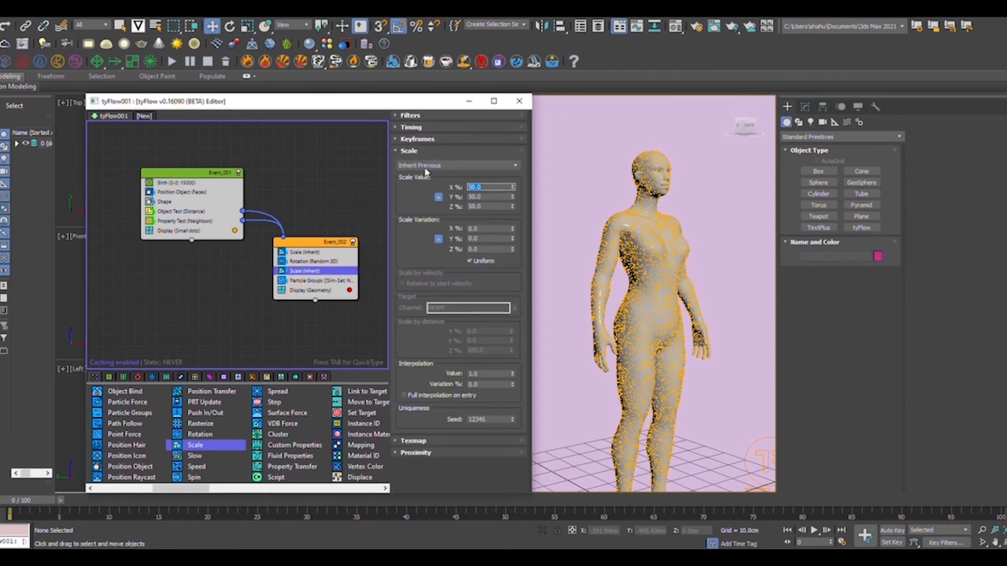
left_click_drag(37, 502, 286, 494)
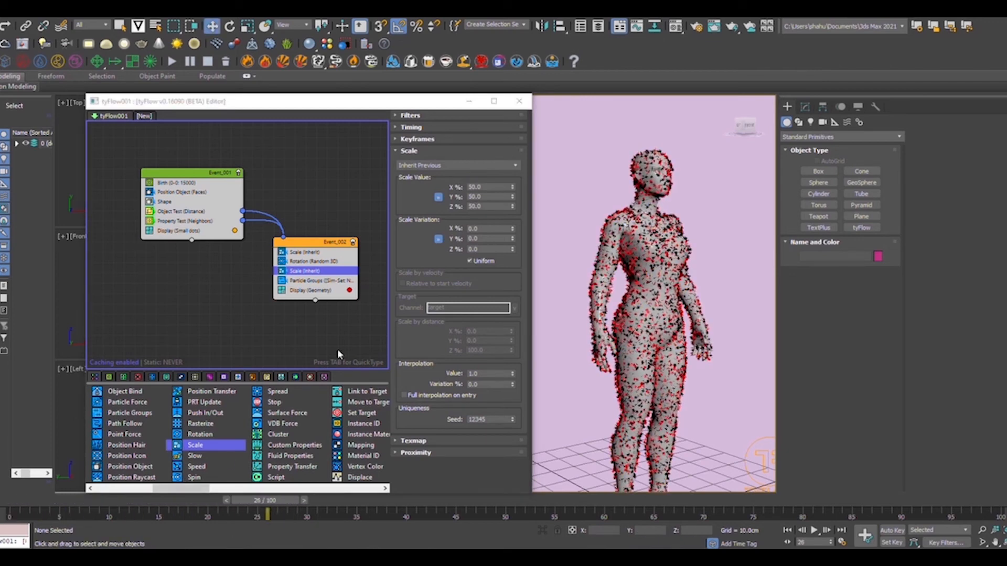
left_click(492, 186)
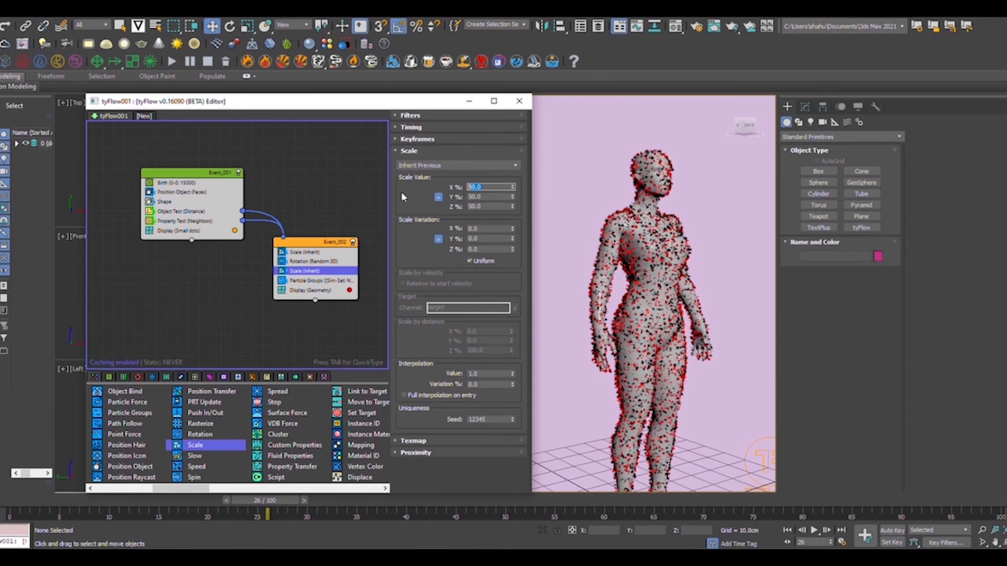
key("Return")
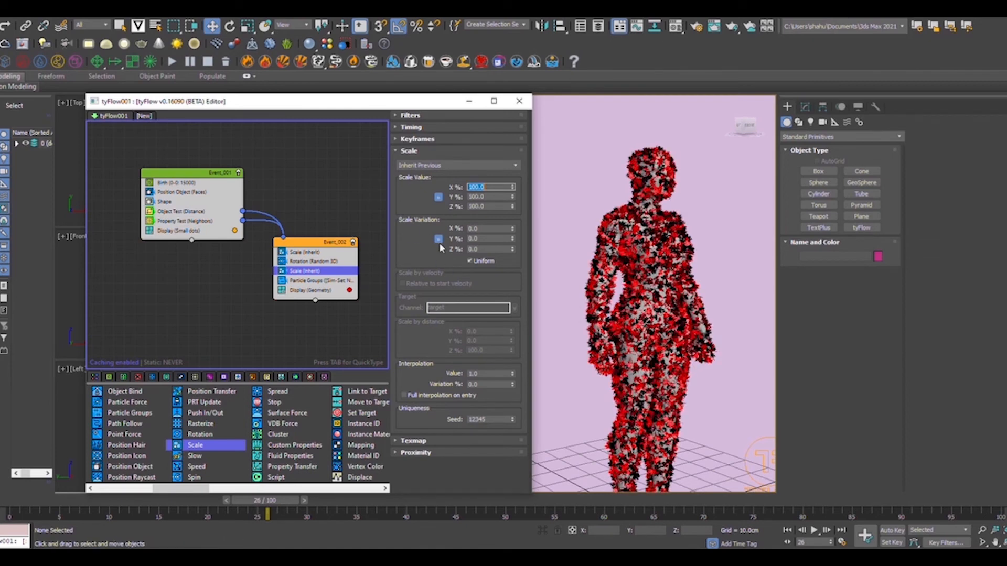
left_click(381, 250)
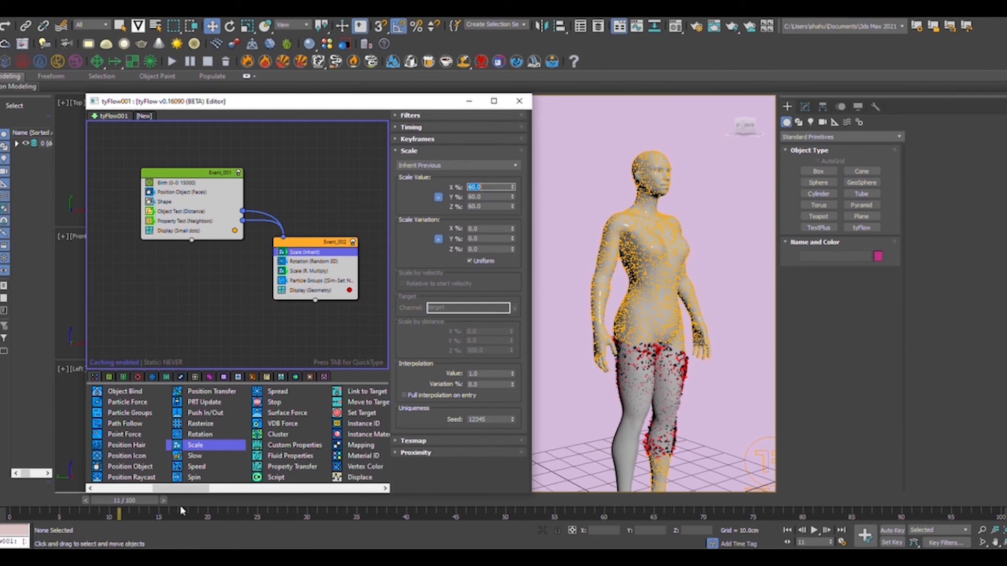
left_click_drag(147, 505, 97, 502)
left_click_drag(83, 544, 235, 531)
Change the leaf scale from 150% to 130% and replay the animation to check leaf size.
key("w")
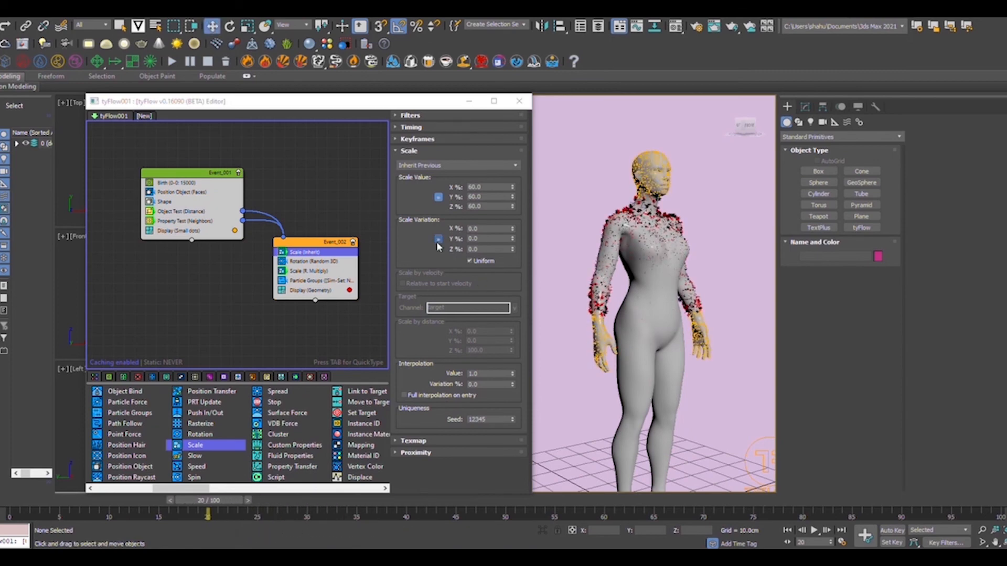
left_click(321, 273)
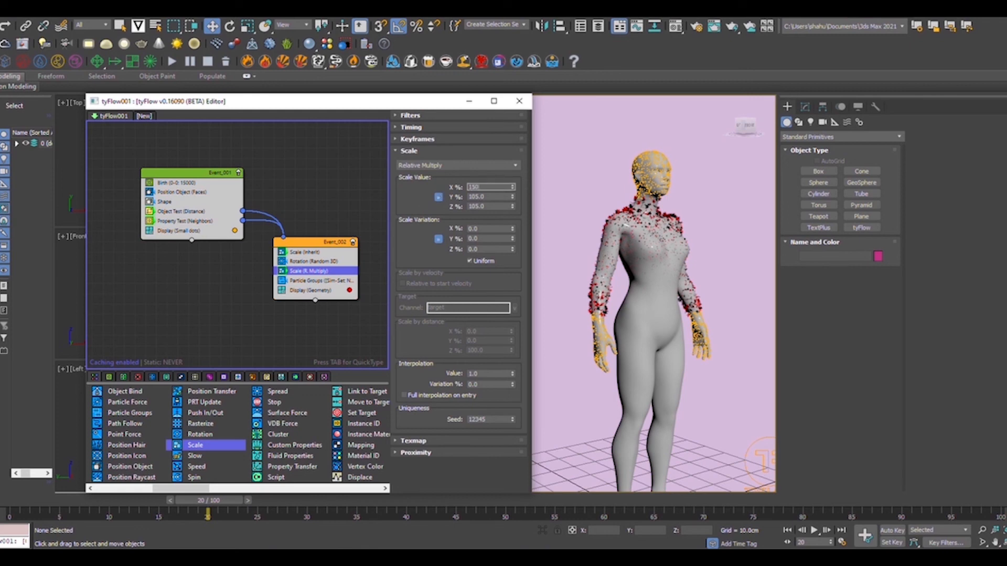
key("Return")
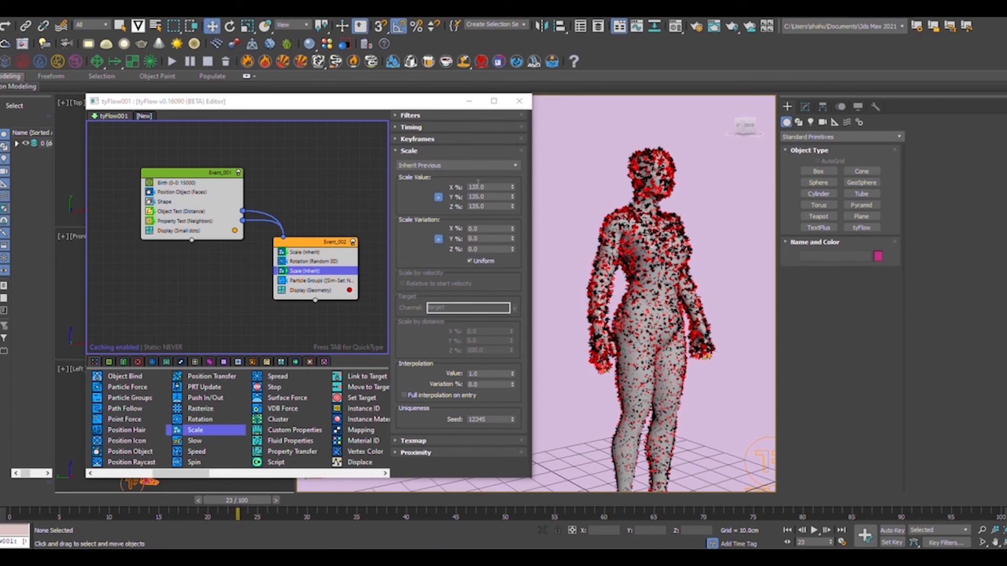
double_click(478, 187)
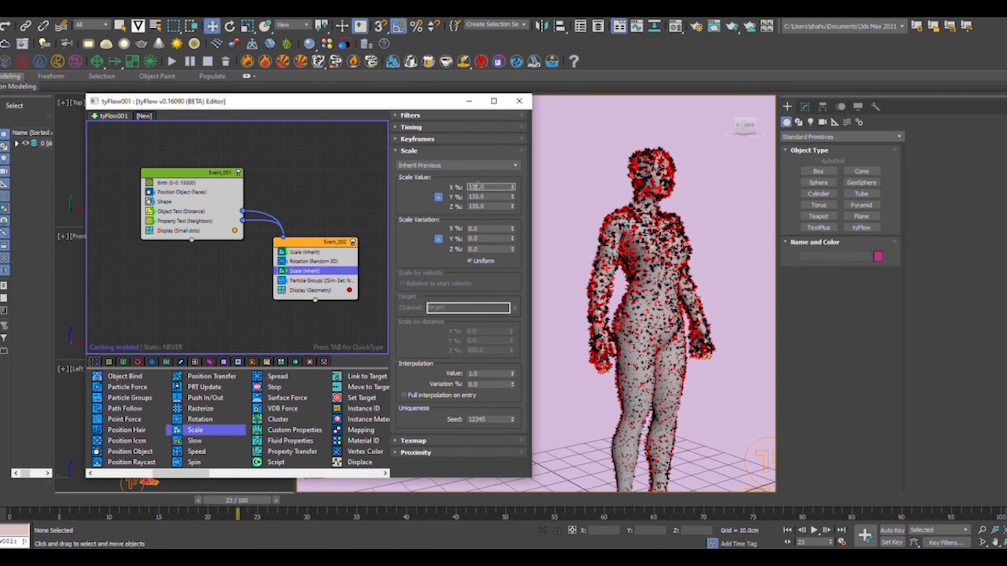
type("130.0")
key("Return")
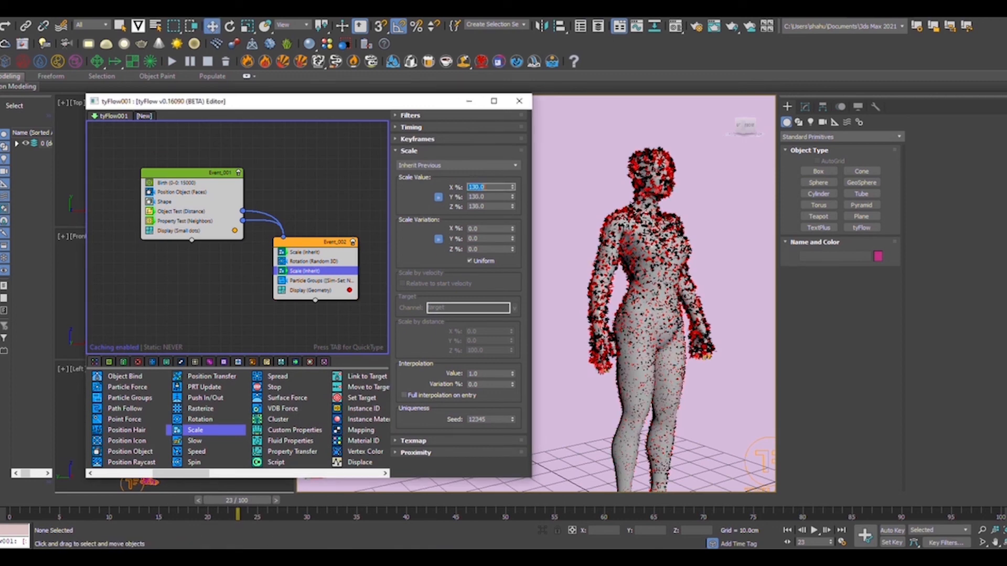
left_click_drag(244, 522, 188, 524)
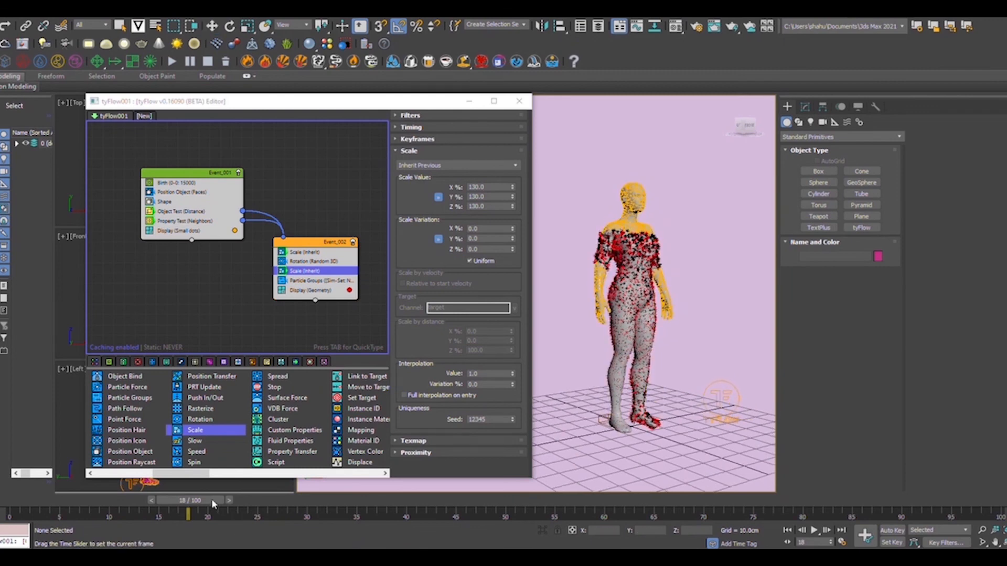
left_click_drag(212, 499, 253, 501)
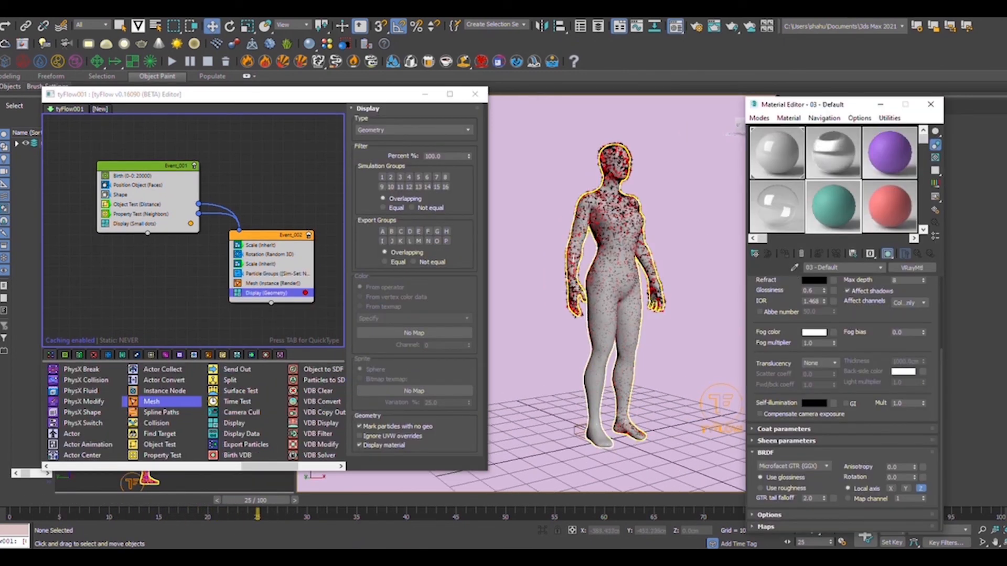
Assign the teal material to tyFlow001 and scrub the timeline to check the covered body.
left_click_drag(842, 107, 475, 193)
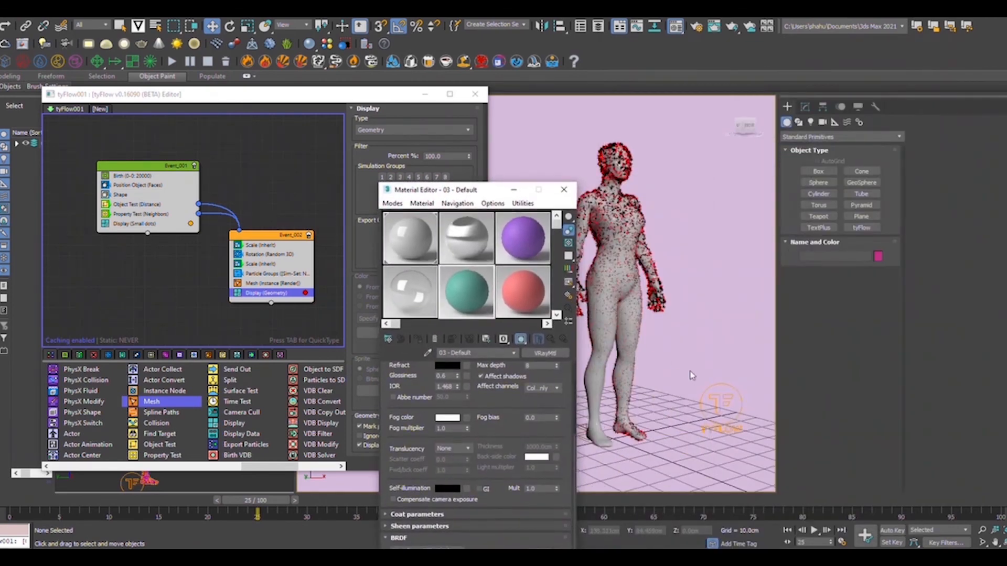
left_click(719, 403)
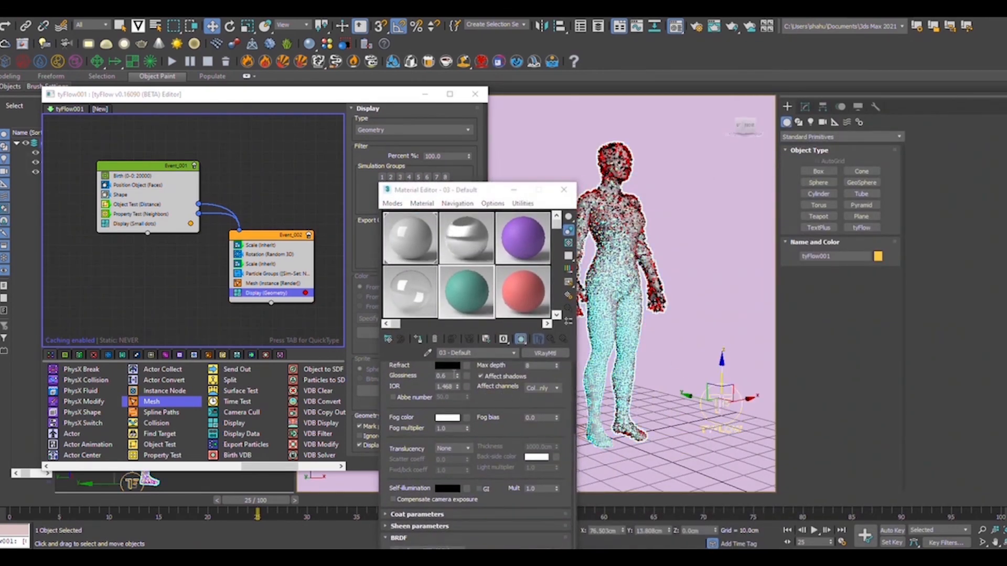
left_click(421, 339)
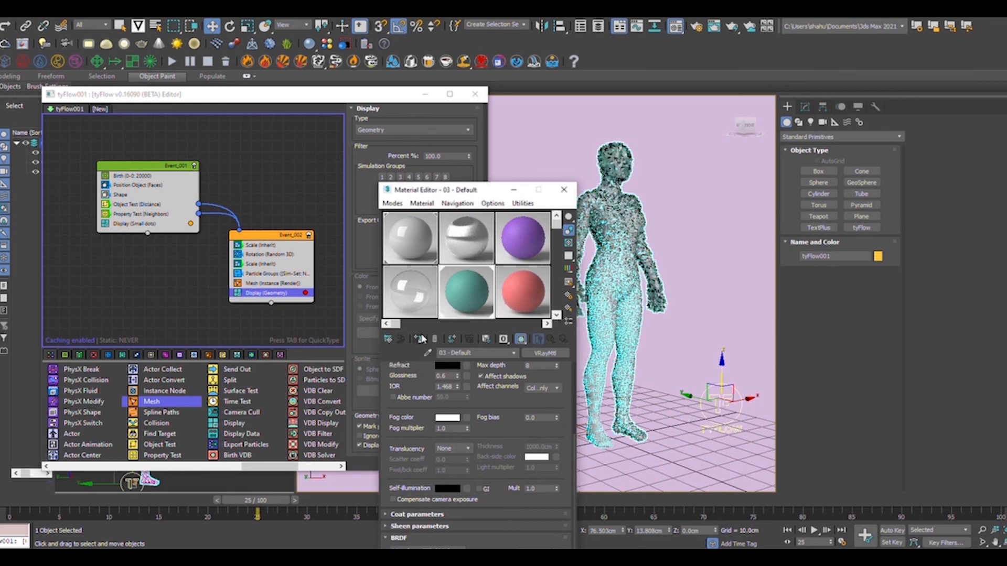
left_click(509, 189)
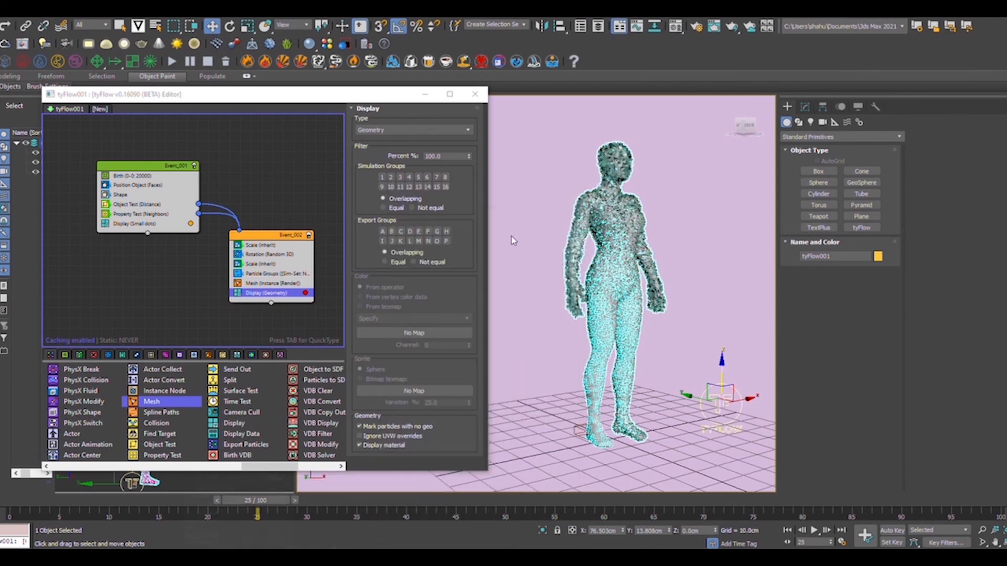
left_click_drag(231, 503, 152, 500)
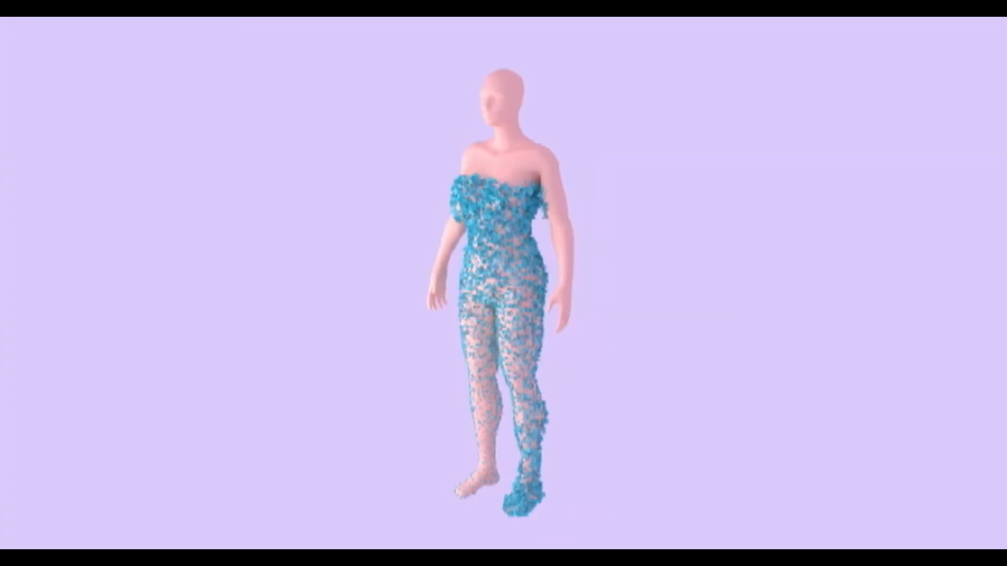